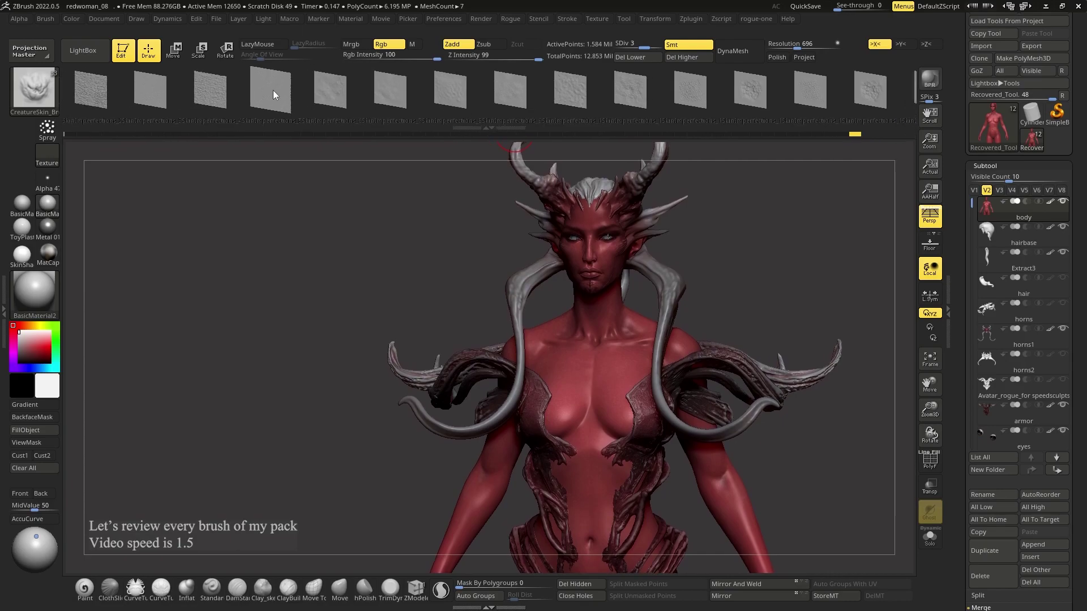
- Sculpt SkinImperfections_1 skin texture across the body's upper chest below the collarbones
click(217, 91)
ctrl+right_drag(523, 321, 545, 302)
mouse_move(535, 344)
ctrl+right_down()
mouse_move(522, 368)
mouse_move(515, 327)
mouse_move(530, 308)
ctrl+right_up()
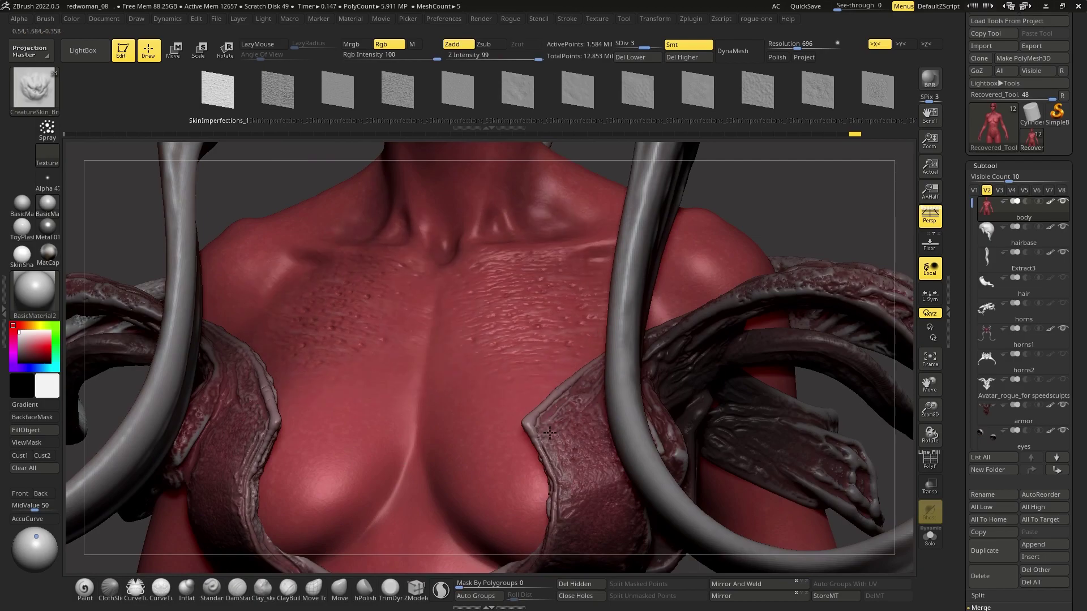
right_drag(552, 431, 514, 424)
click(34, 345)
click(23, 385)
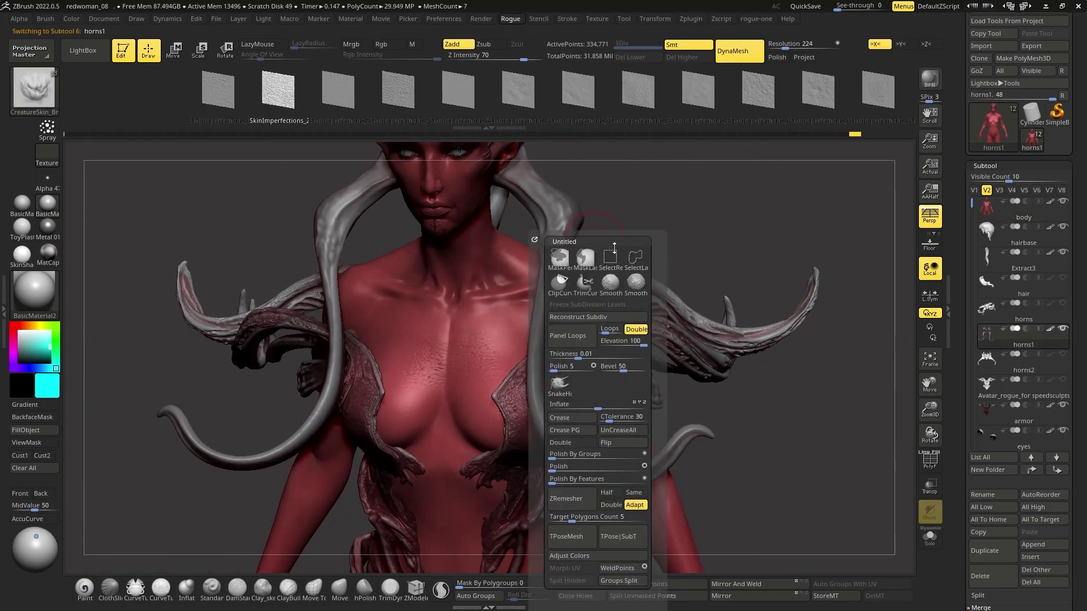
- Use SelectLasso to hide parts of the horns1 subtool that cover the body
click(635, 257)
mouse_move(606, 170)
ctrl+alt+shift+mouse_down()
mouse_move(668, 390)
mouse_move(558, 247)
ctrl+alt+shift+mouse_up()
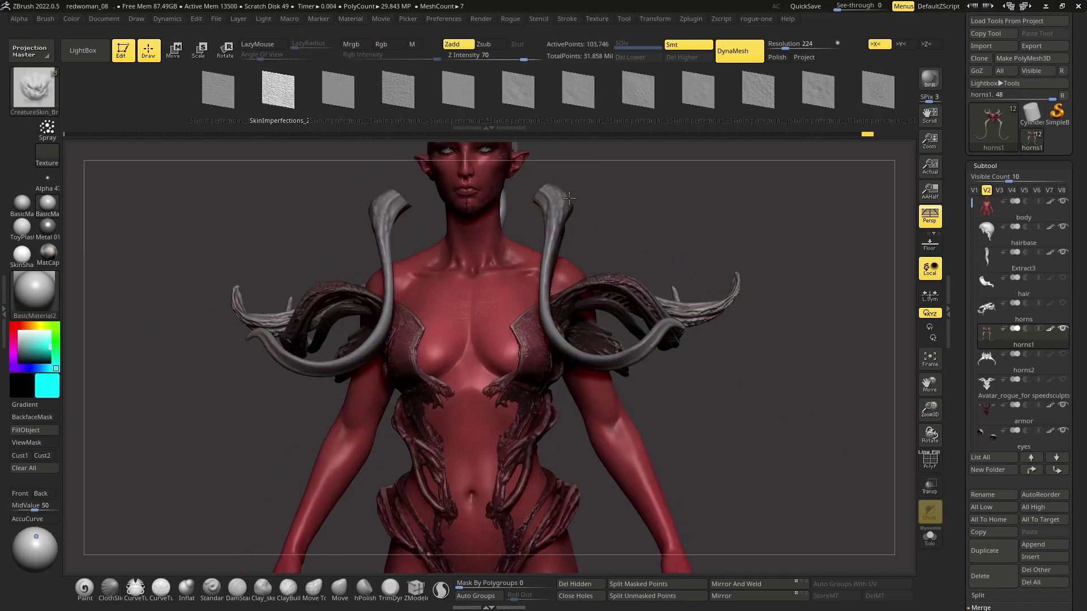
ctrl+alt+shift+drag(570, 186, 526, 221)
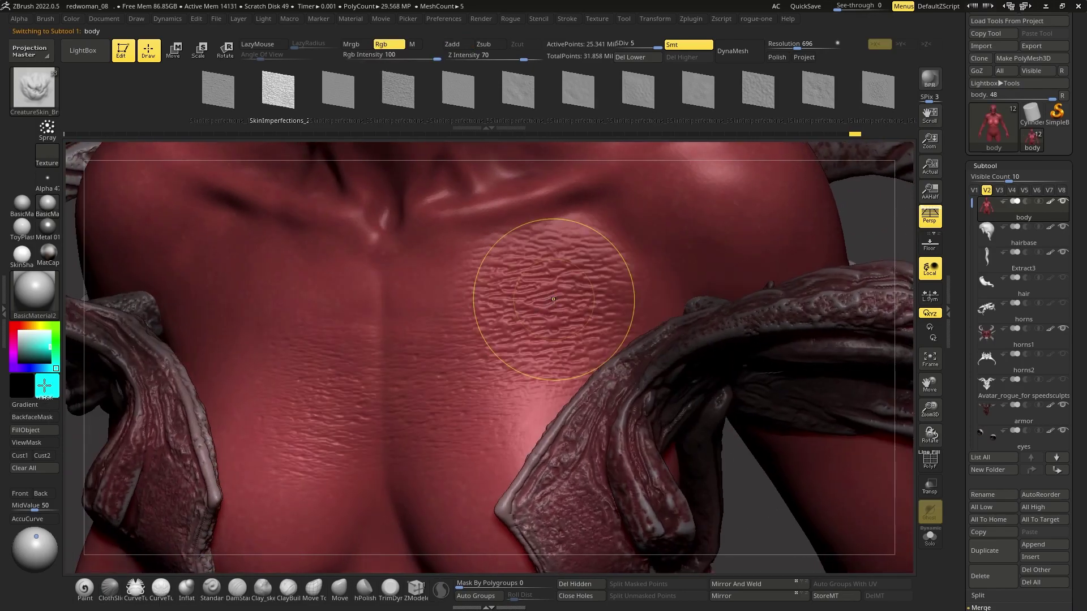
- Turn off Rgb and sculpt SkinImperfections_2 texture over the middle of the body's chest at Z Intensity 50
click(160, 339)
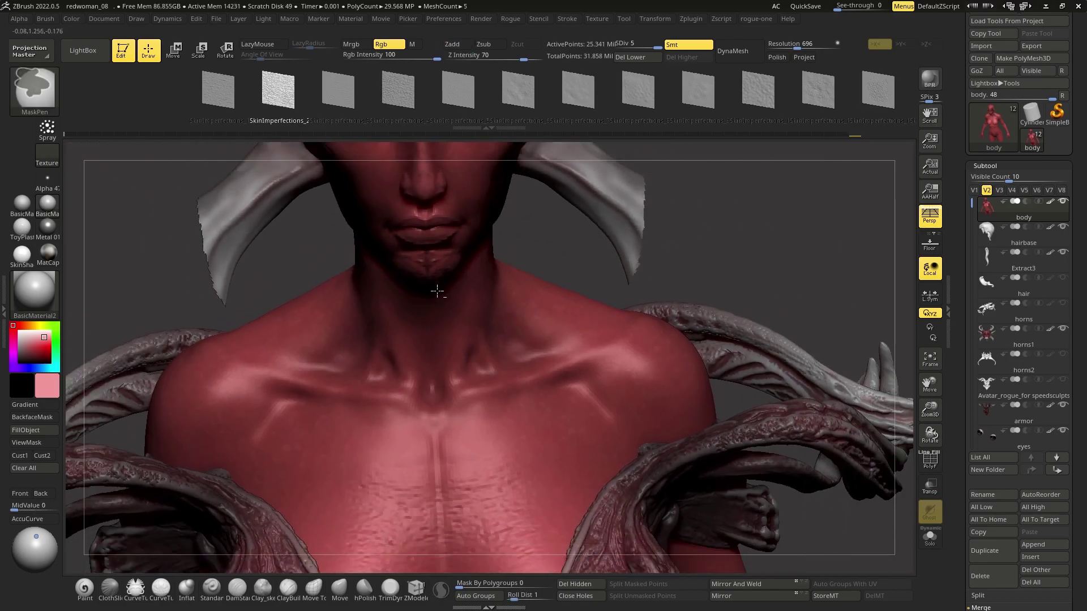
key(ctrl)
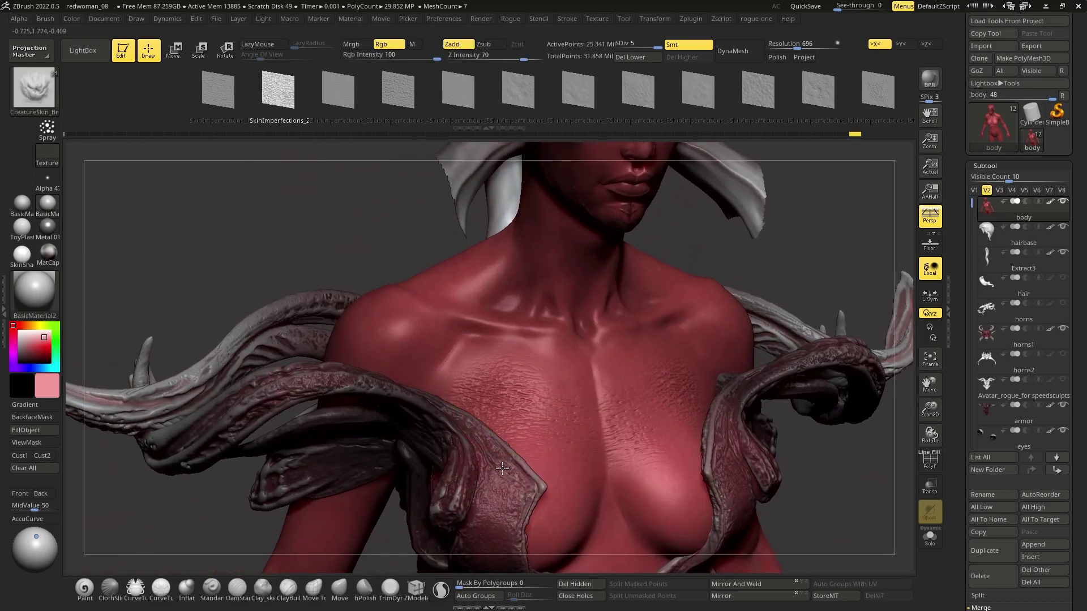
click(392, 51)
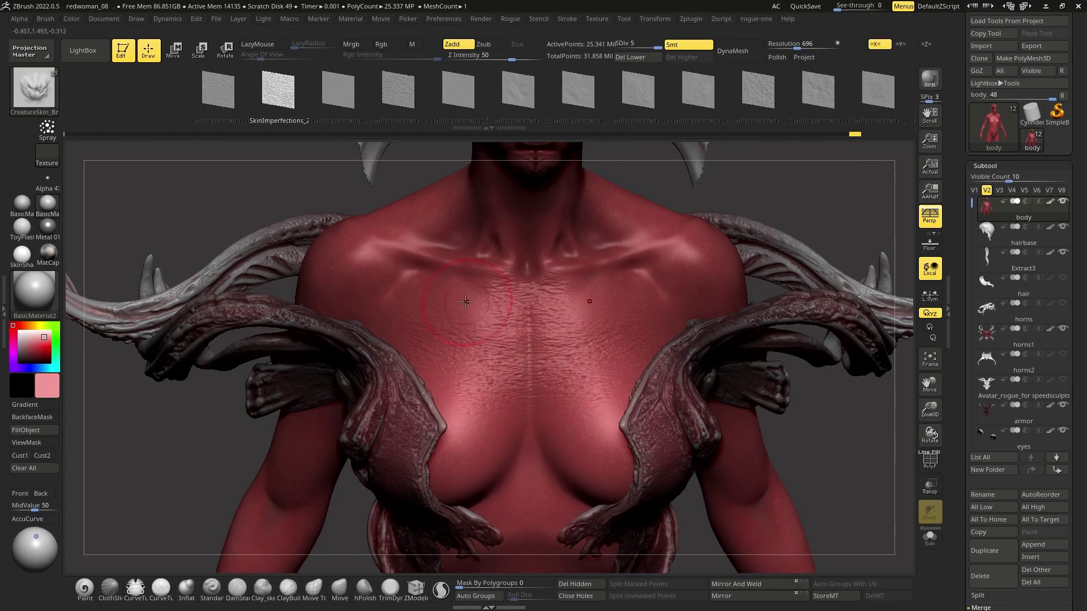
- Sculpt SkinImperfections_3 skin texture around the neck at Z Intensity 96
right_drag(581, 242, 618, 355)
key(ctrl)
mouse_move(577, 258)
right_down()
mouse_move(533, 289)
mouse_move(449, 243)
mouse_move(476, 213)
right_up()
right_drag(515, 258, 428, 226)
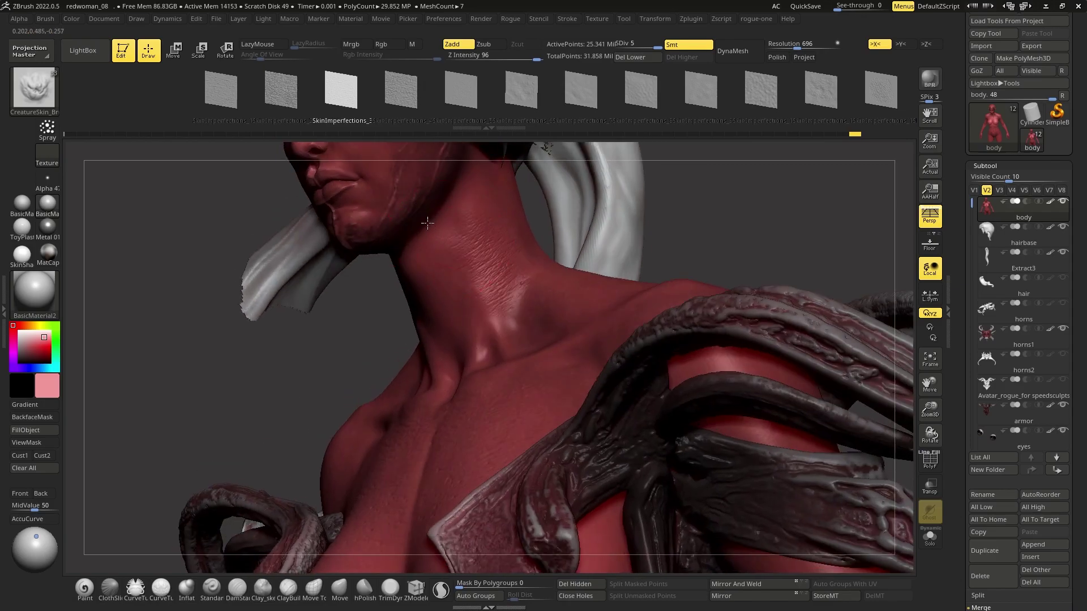
mouse_move(489, 344)
right_down()
mouse_move(430, 301)
mouse_move(447, 288)
mouse_move(514, 318)
mouse_move(539, 276)
right_up()
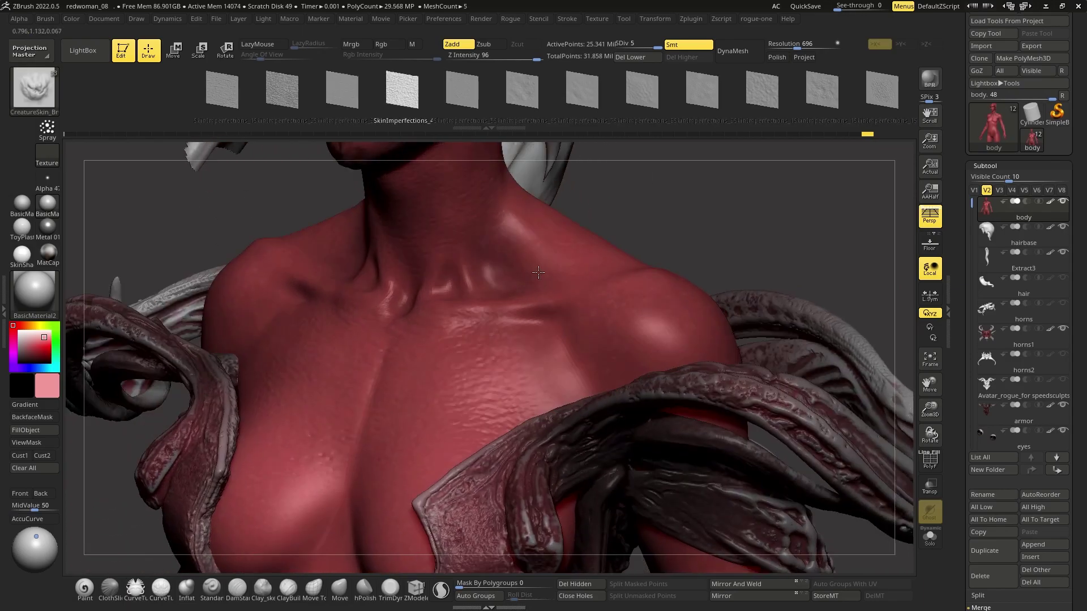
- Sculpt SkinImperfections_4 texture on the upper chest and near the shoulders, smoothing the detail where needed
right_drag(585, 323, 635, 347)
drag(635, 347, 681, 394)
right_drag(648, 371, 600, 345)
shift+drag(600, 345, 577, 327)
mouse_move(600, 390)
shift+mouse_down()
mouse_move(563, 340)
mouse_move(606, 334)
shift+mouse_up()
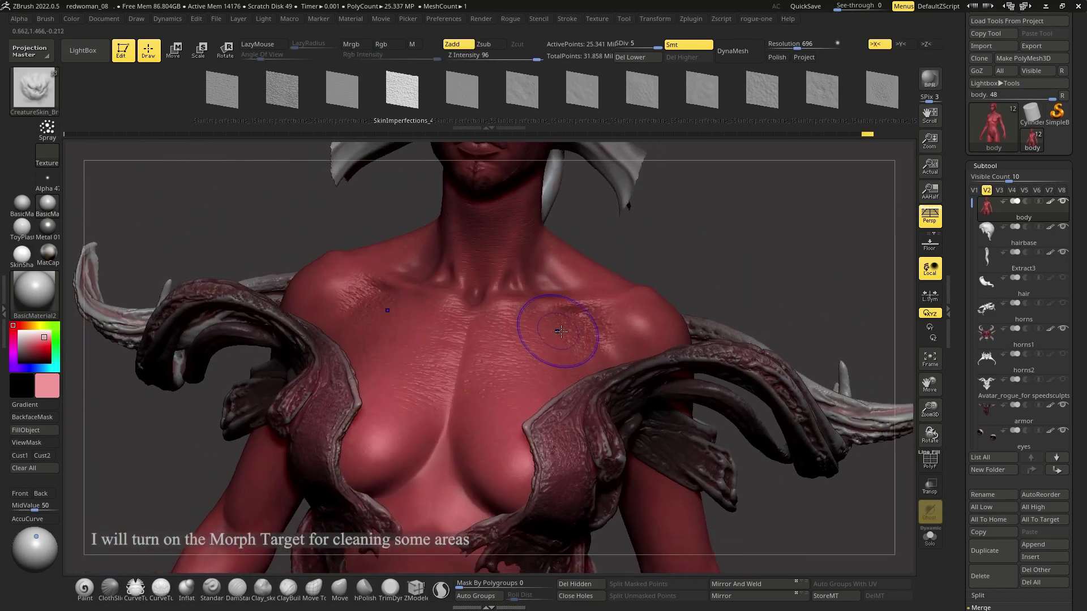
- Store a morph target for the body and add more SkinImperfections_4 texture below the collarbones
mouse_move(561, 331)
right_down()
mouse_move(339, 315)
mouse_move(404, 338)
mouse_move(917, 403)
right_up()
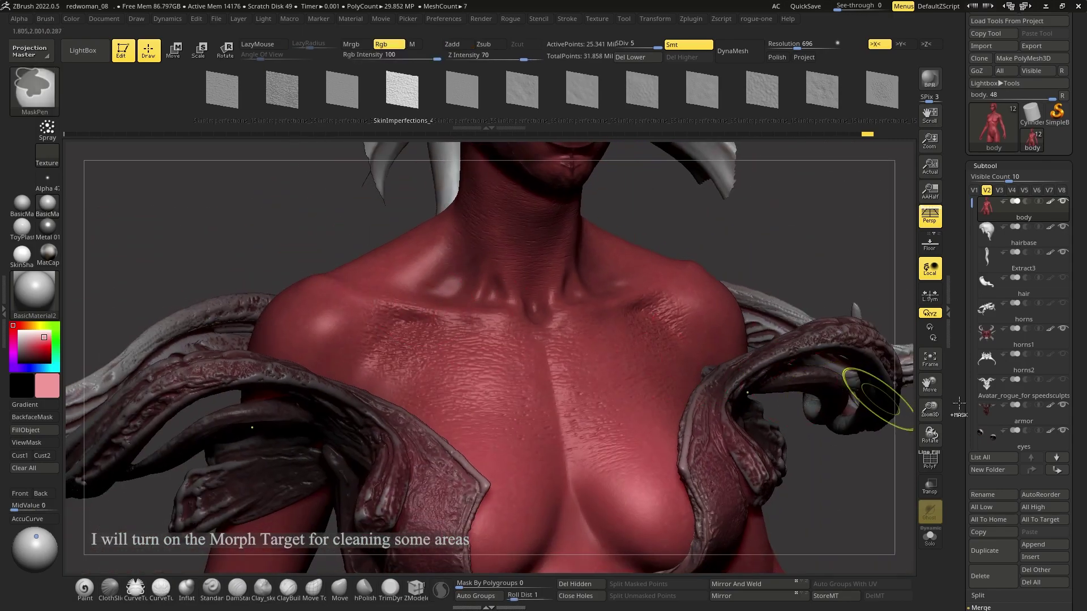
scroll(1013, 340, down, 10)
click(989, 319)
click(983, 330)
ctrl+right_drag(566, 351, 376, 340)
mouse_move(379, 331)
mouse_down()
mouse_move(390, 354)
mouse_move(363, 426)
mouse_up()
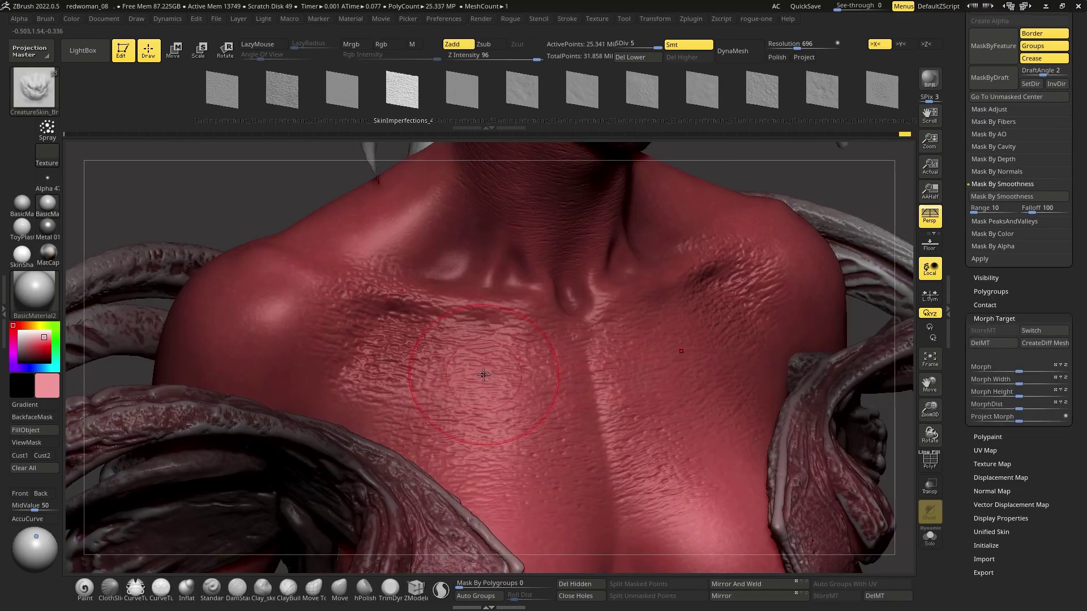
- Clean the skin texture off the collarbones with the Morph brush, with Rgb turned off
key(b)
click(709, 407)
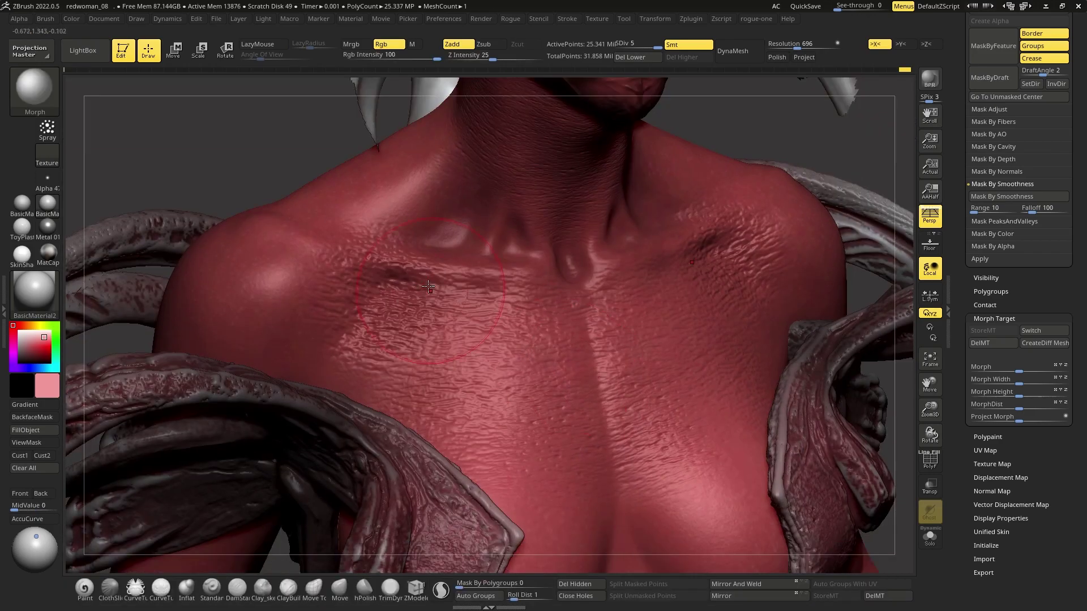
right_drag(430, 291, 419, 294)
drag(462, 266, 320, 252)
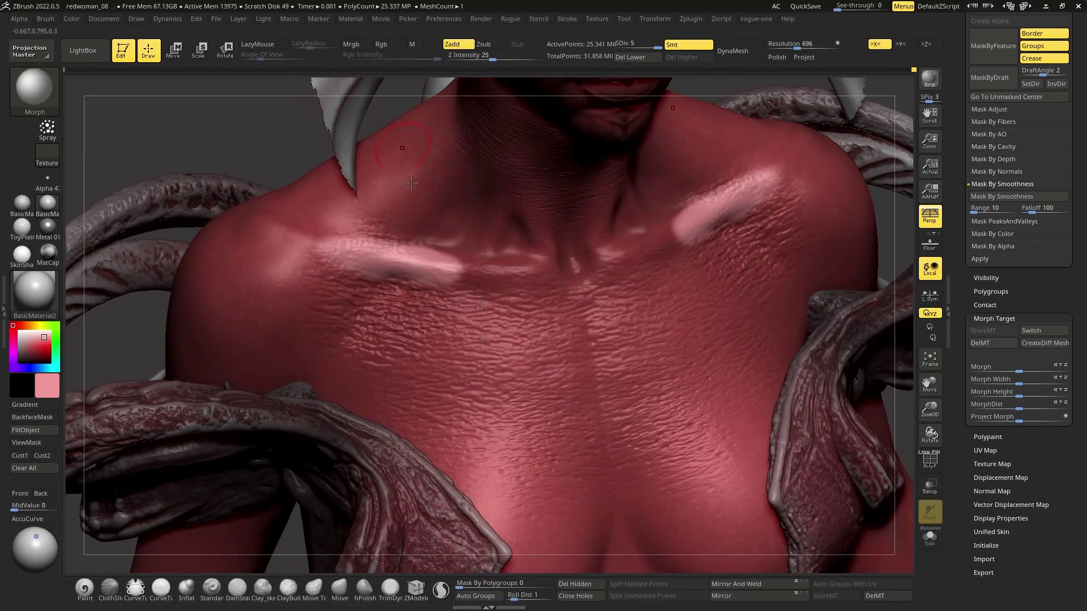
drag(437, 255, 470, 270)
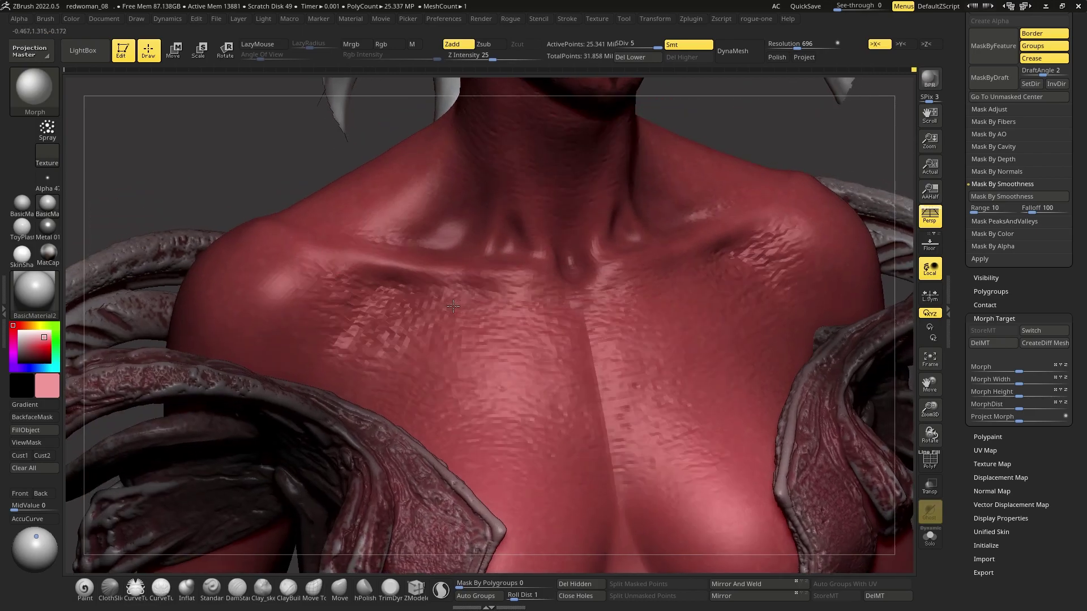
- Switch back to the CreatureSkin brush and sculpt SkinImperfections_5 texture over the slopes between neck and shoulders
click(415, 589)
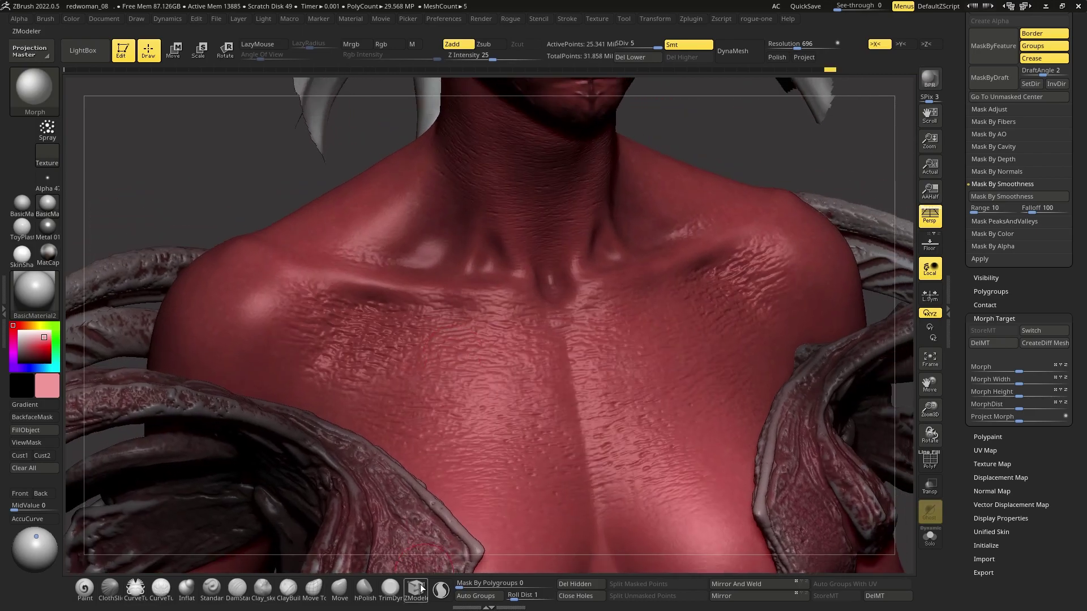
key(b)
click(754, 521)
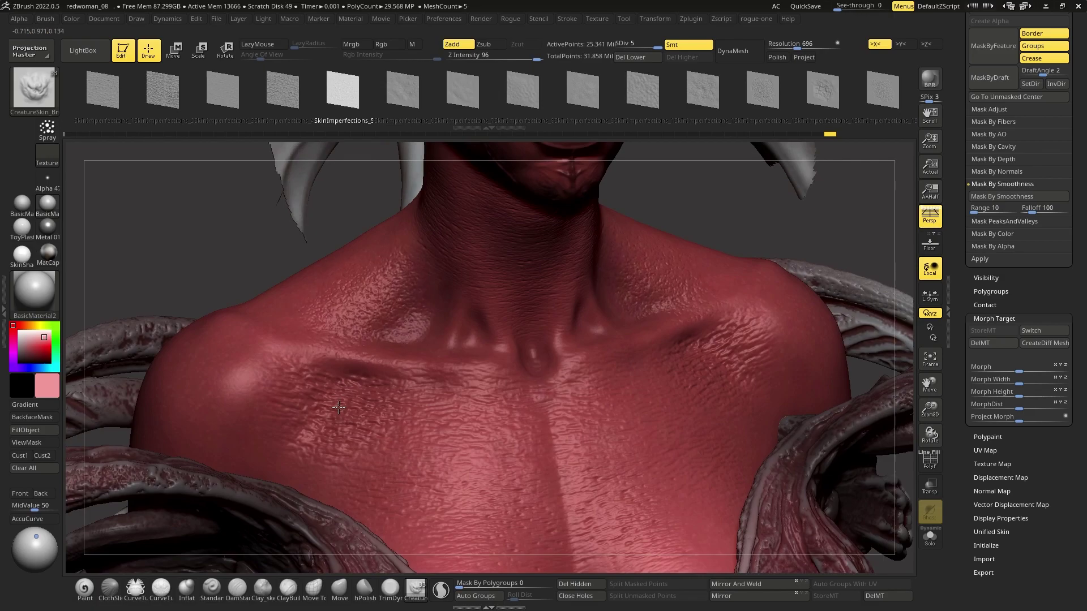
drag(338, 408, 509, 131)
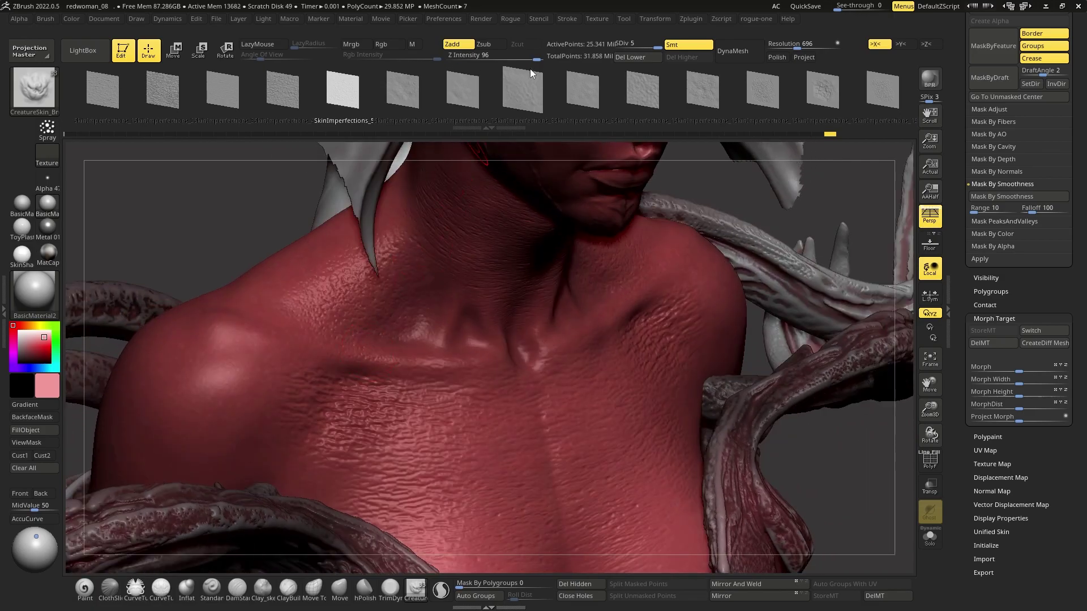
drag(826, 317, 401, 317)
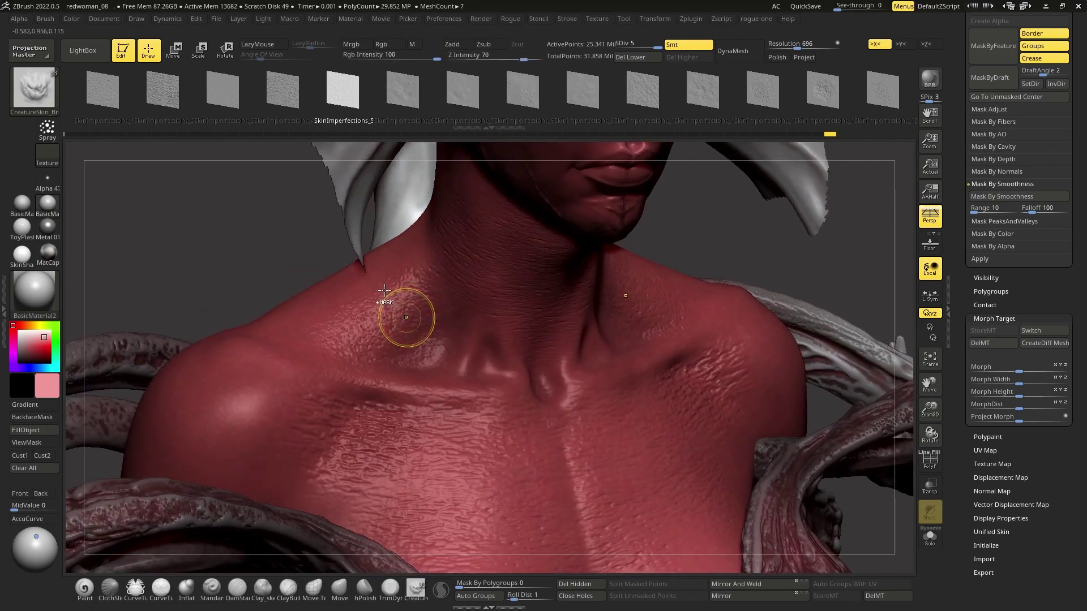
key(ctrl+z)
drag(342, 391, 328, 385)
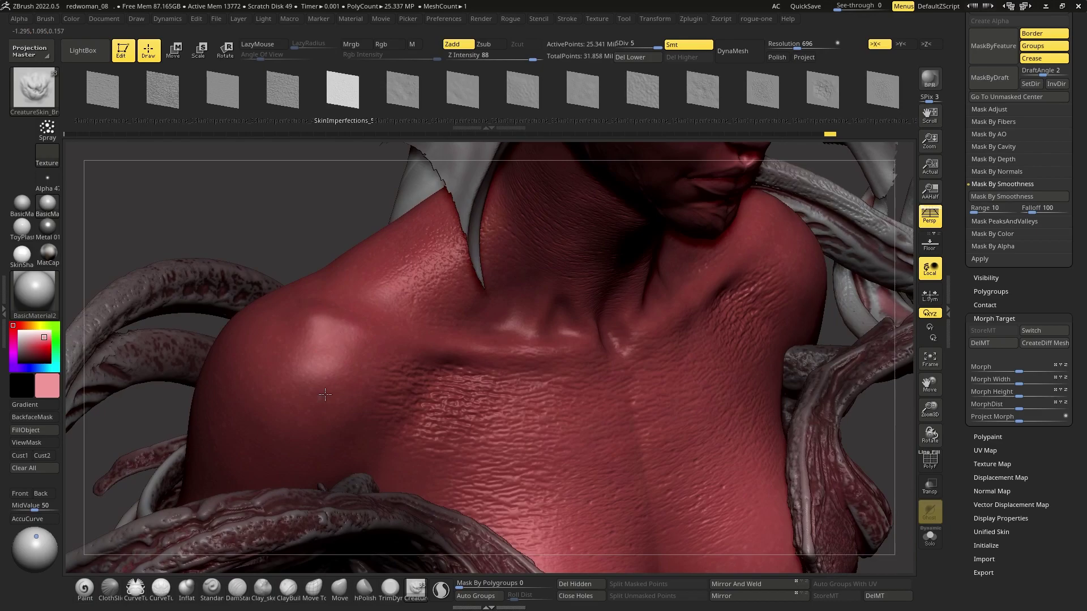
- Sculpt SkinImperfections_6 texture on the shoulders and fill the body subtool with neutral grey
mouse_move(311, 454)
mouse_down()
mouse_move(376, 360)
mouse_move(566, 317)
mouse_up()
scroll(942, 313, up, 10)
scroll(941, 313, up, 5)
drag(396, 283, 306, 272)
click(29, 326)
click(30, 326)
drag(566, 339, 396, 316)
click(63, 348)
scroll(509, 291, up, 3)
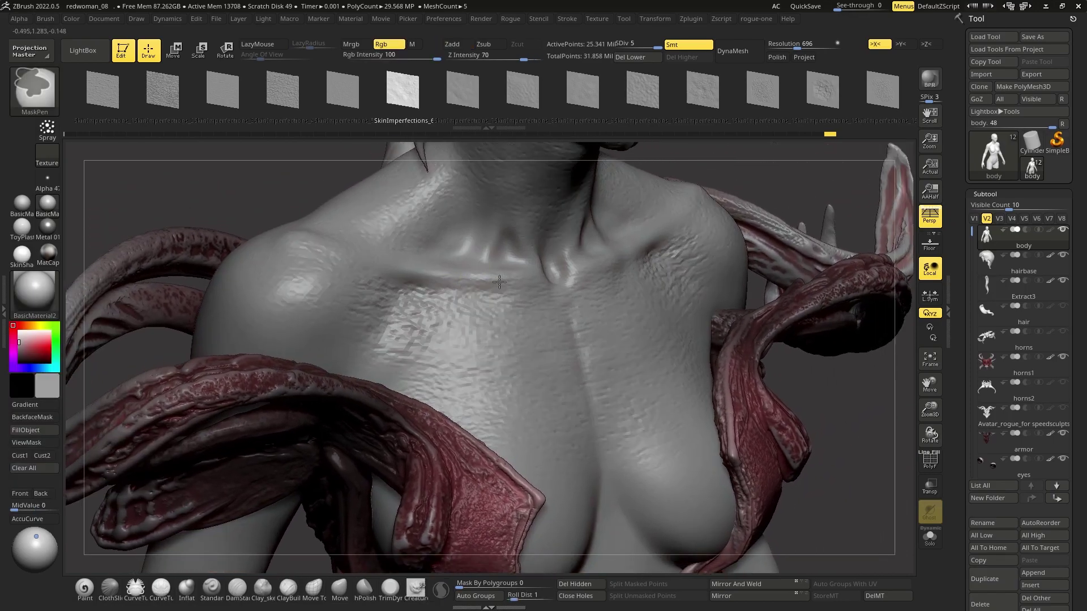
- Isolate the body with Solo and extend the SkinImperfections_6 texture over the shoulder at Z Intensity 72
click(930, 537)
scroll(800, 416, up, 2)
scroll(801, 416, down, 2)
right_drag(801, 416, 564, 154)
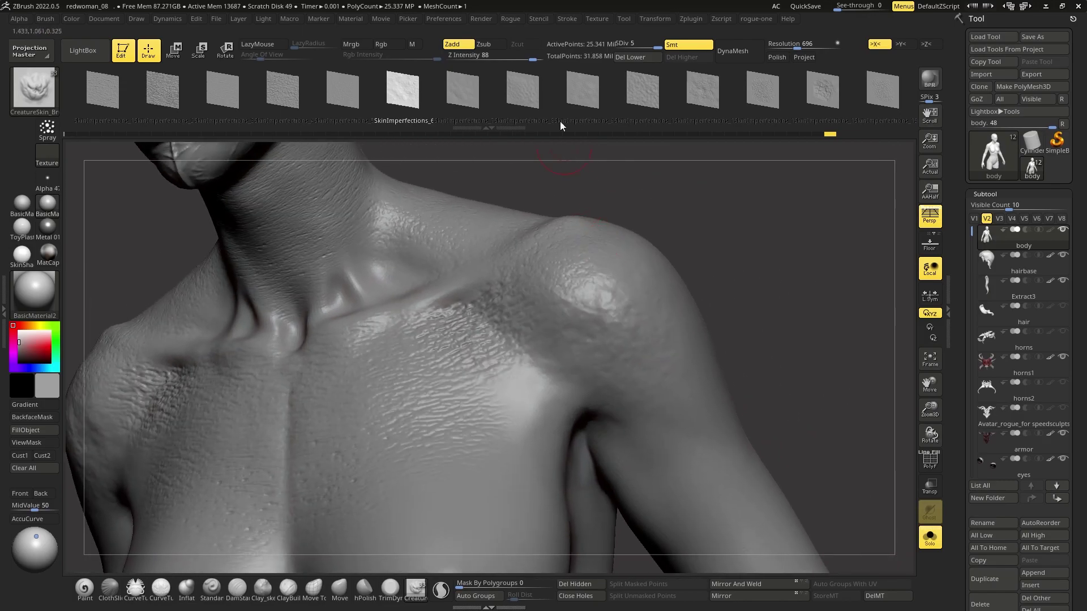
drag(526, 58, 524, 57)
right_drag(566, 170, 598, 286)
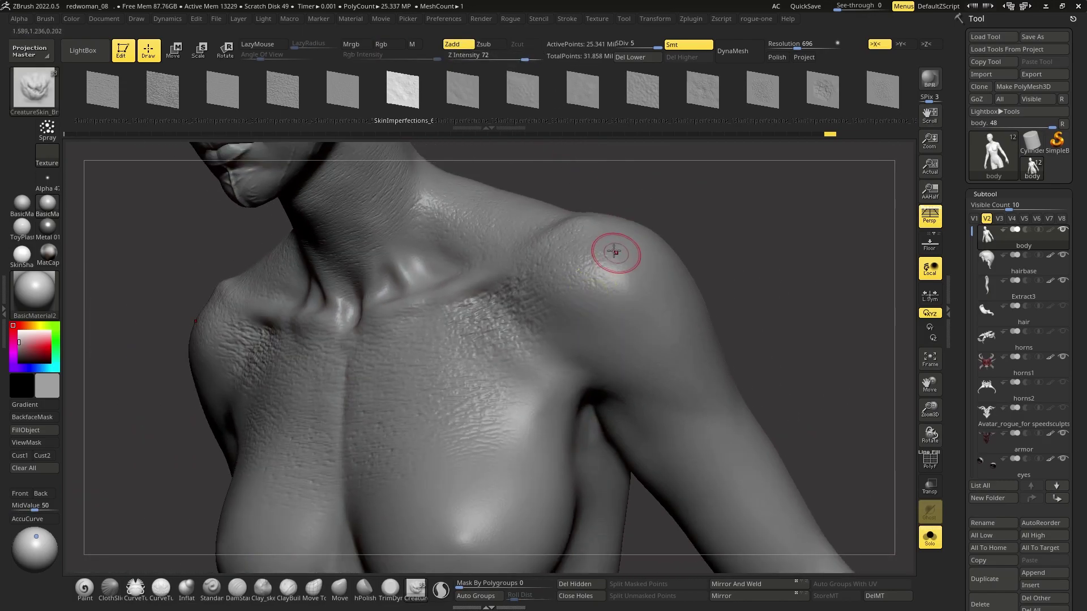
right_drag(684, 321, 616, 343)
right_drag(725, 340, 726, 348)
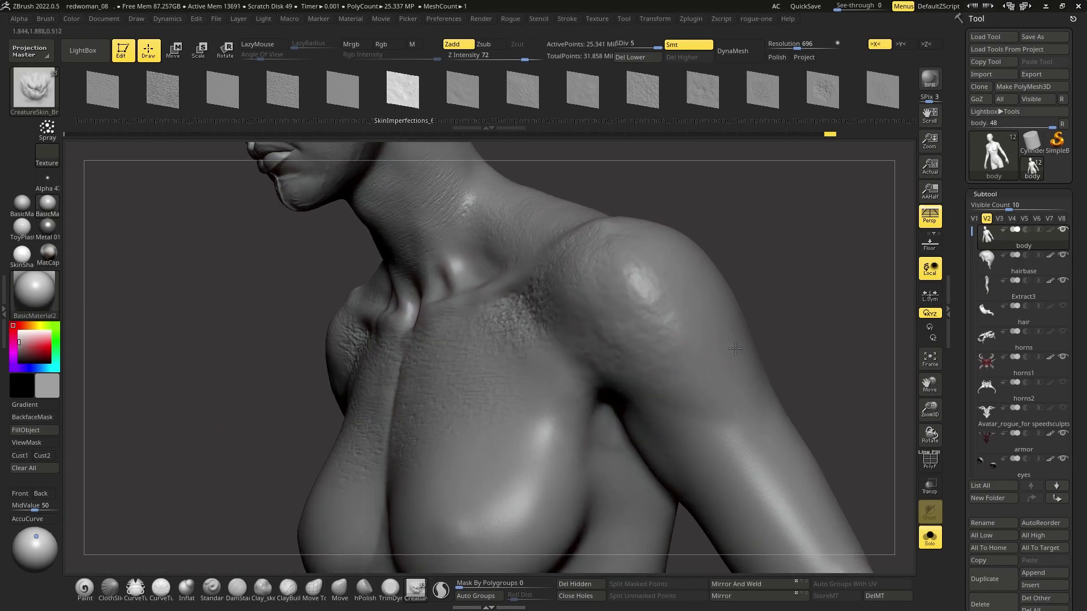
right_drag(867, 360, 465, 306)
- Sculpt SkinImperfections_7 texture around the neck and shoulder, raising Z Intensity to 89
click(463, 91)
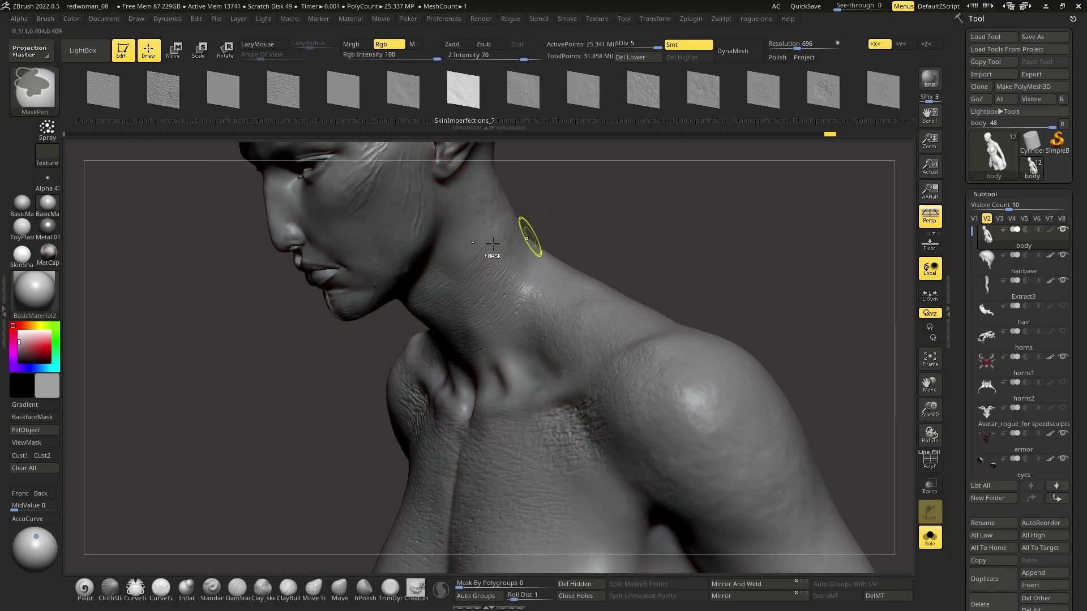
right_drag(450, 333, 486, 329)
drag(525, 59, 533, 59)
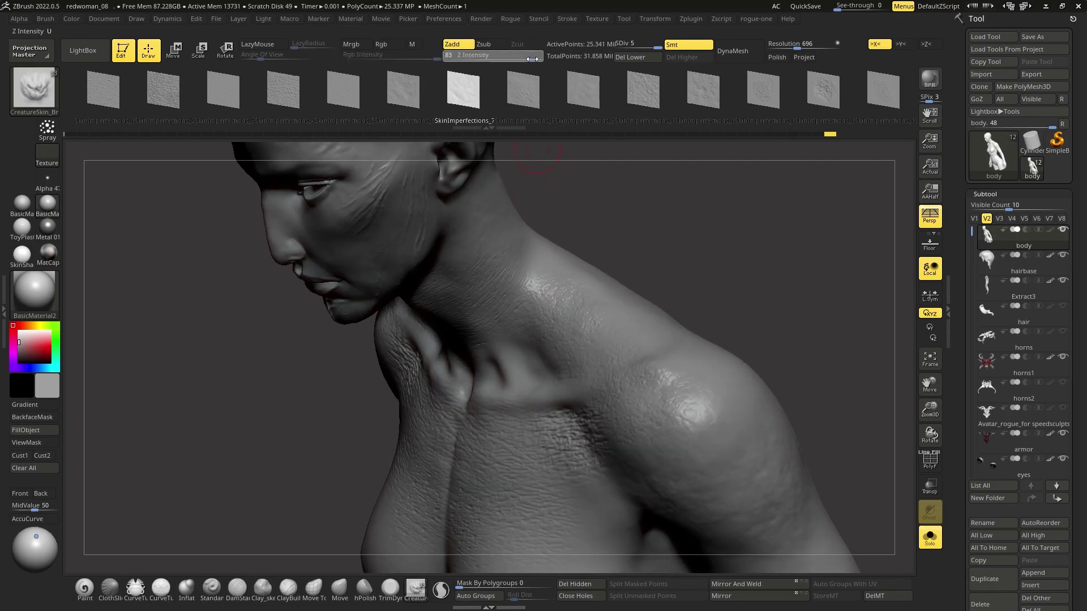
mouse_move(435, 394)
right_down()
mouse_move(594, 345)
mouse_move(381, 322)
mouse_move(368, 271)
mouse_move(417, 226)
mouse_move(438, 373)
right_up()
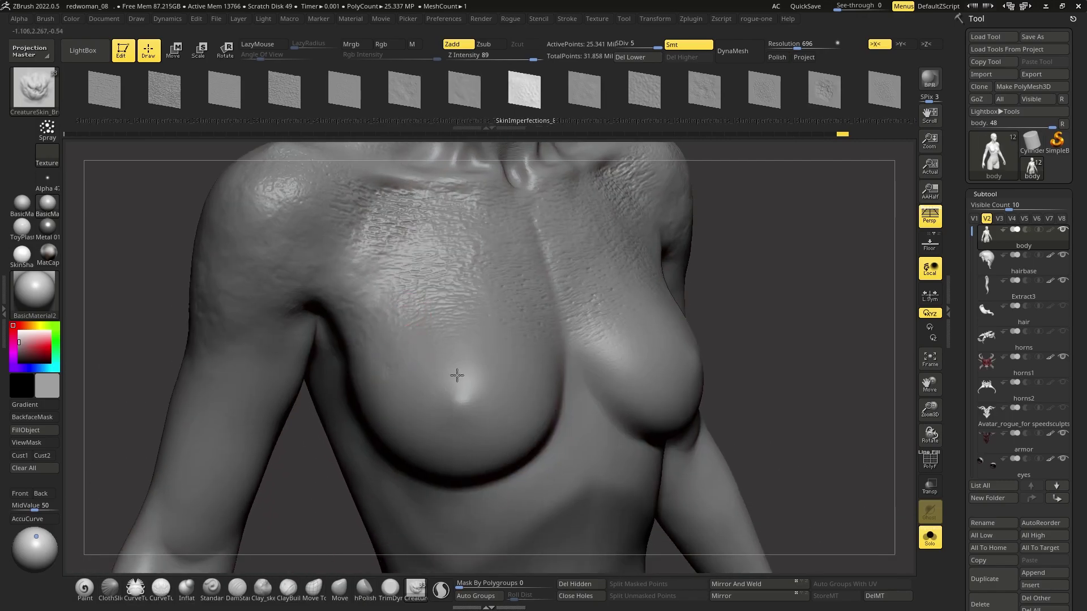
- Sculpt SkinImperfections_8 texture on the body
mouse_move(438, 291)
right_down()
mouse_move(473, 242)
mouse_move(519, 311)
mouse_move(473, 316)
right_up()
key(ctrl)
mouse_move(531, 383)
right_down()
mouse_move(480, 372)
mouse_move(457, 342)
mouse_move(515, 342)
mouse_move(571, 369)
right_up()
key(ctrl)
- Sculpt a patch of SkinImperfections_9 texture on the upper back
click(569, 92)
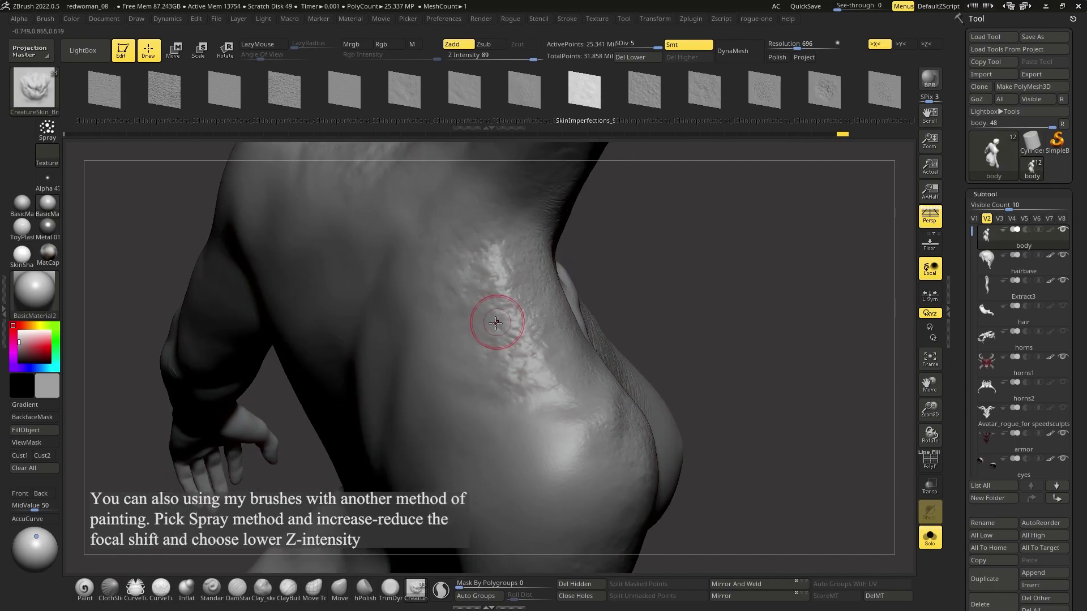
right_drag(497, 315, 530, 318)
key(ctrl)
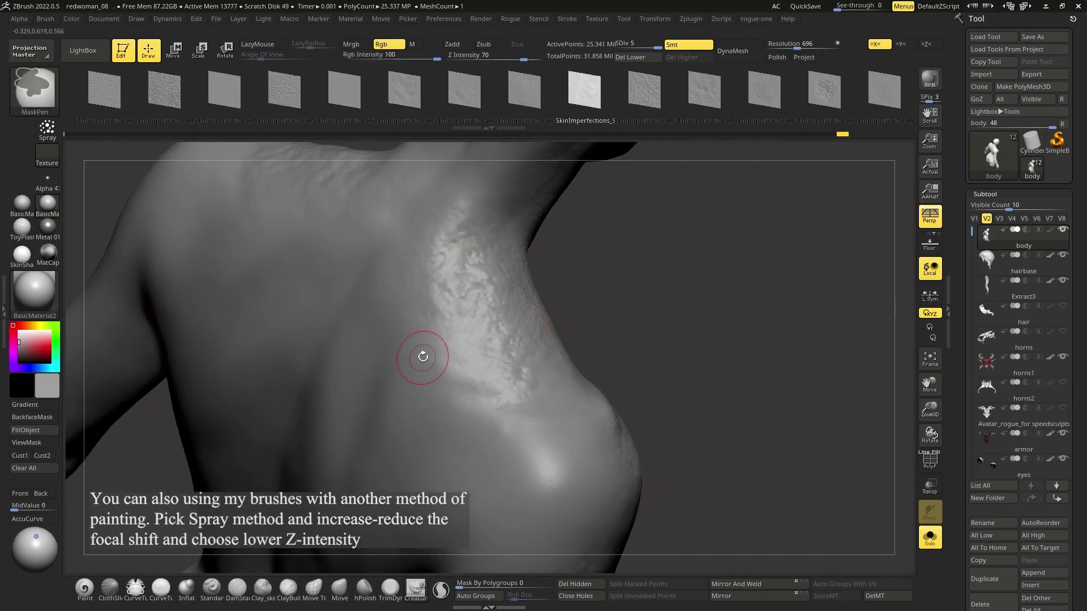
- Use the Spray stroke at Z Intensity 56, undo the coarse test on the upper back, and adjust the Focal Shift
click(47, 129)
mouse_move(429, 358)
right_down()
mouse_move(435, 317)
mouse_move(567, 299)
right_up()
key(ctrl)
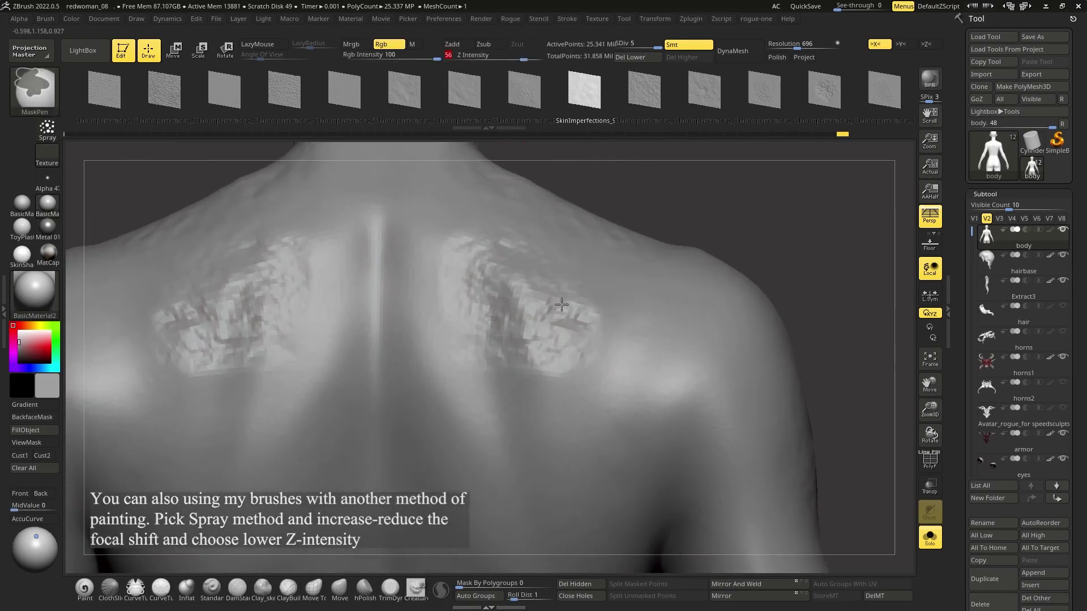
key(ctrl+shift+a)
key(space)
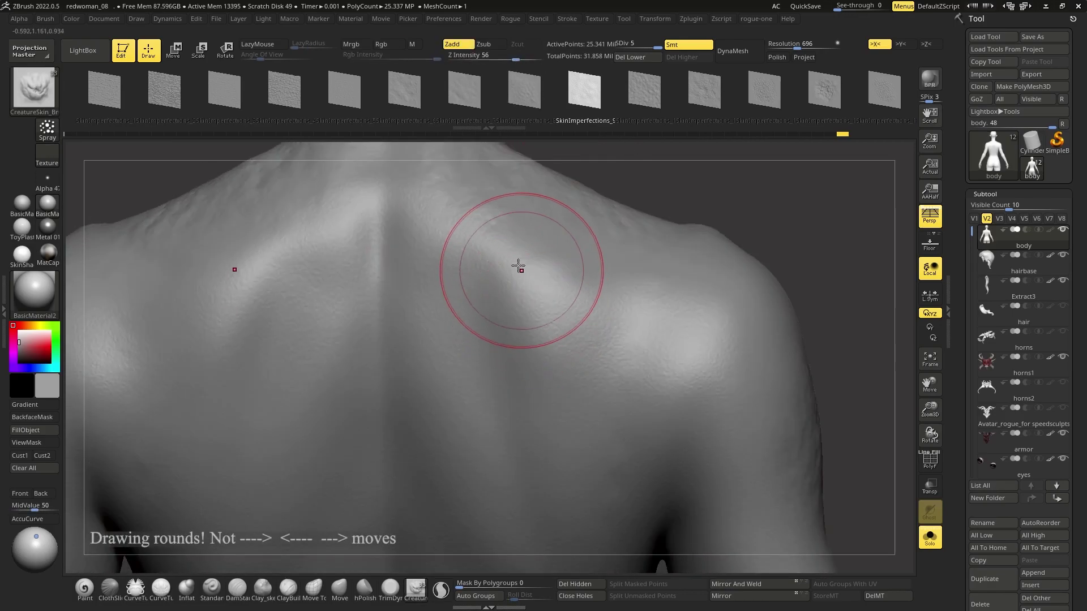
- Spray fine SkinImperfections_9 texture over the shoulder blades with circular strokes, undoing the unwanted pass
drag(521, 272, 582, 315)
key(ctrl)
key(ctrl+z)
key(space)
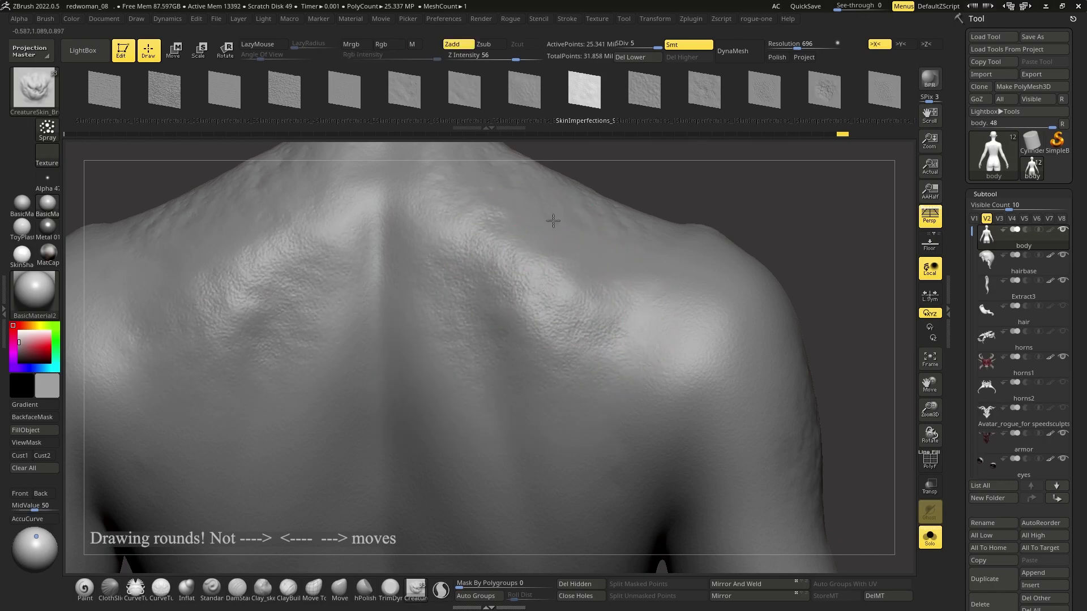
right_drag(481, 407, 586, 265)
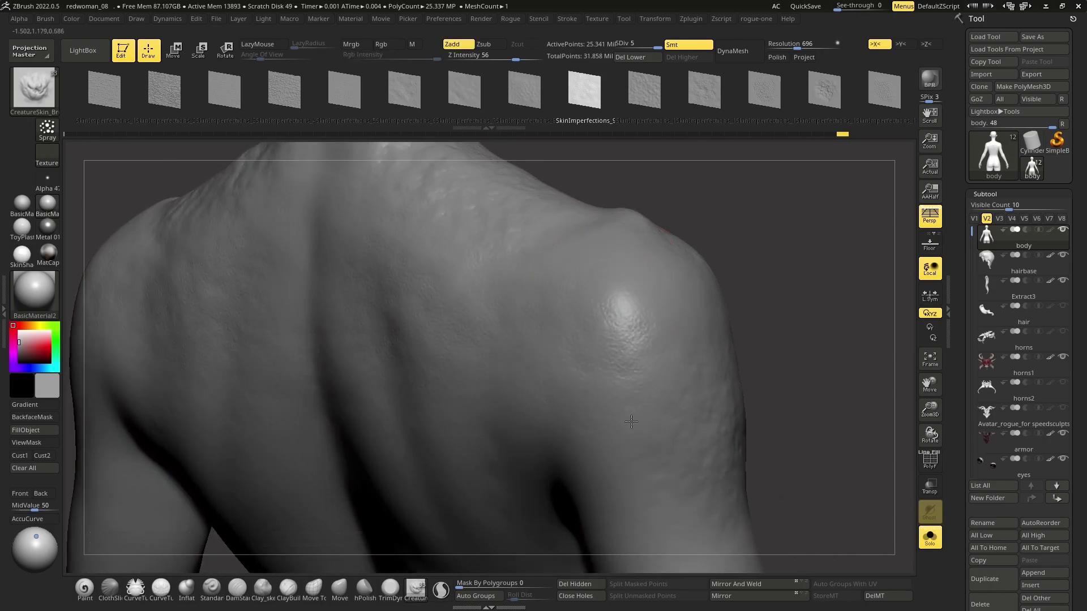
- Sculpt the upper back and shoulders with the next two SkinImperfections brushes after SkinImperfections_9
click(644, 89)
right_drag(484, 262, 397, 362)
click(704, 90)
ctrl+right_drag(437, 317, 436, 353)
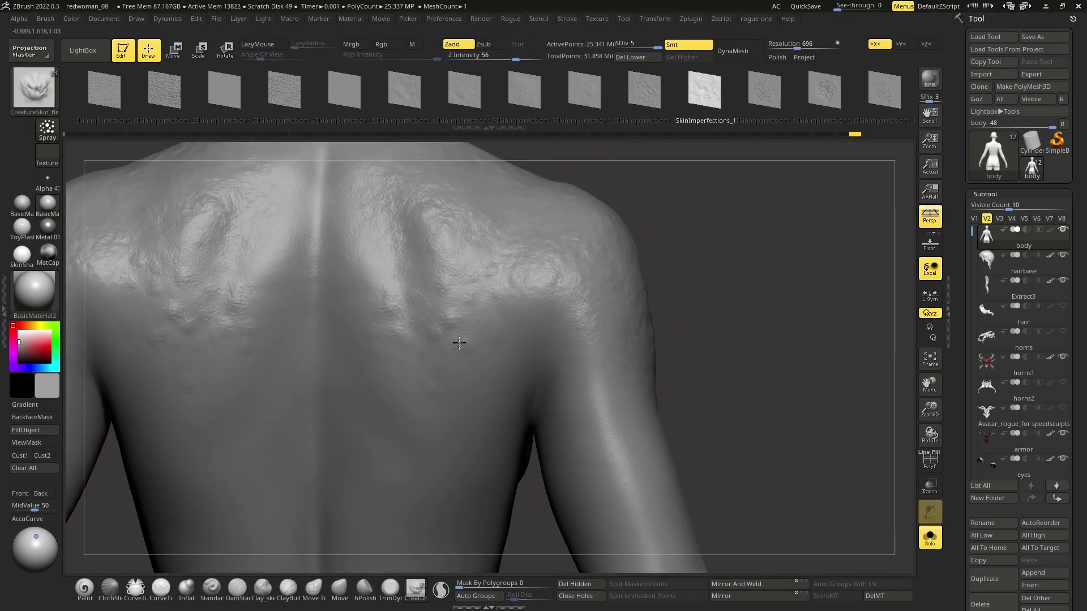
- Change the brush's stroke type to DragRect
click(47, 129)
click(311, 170)
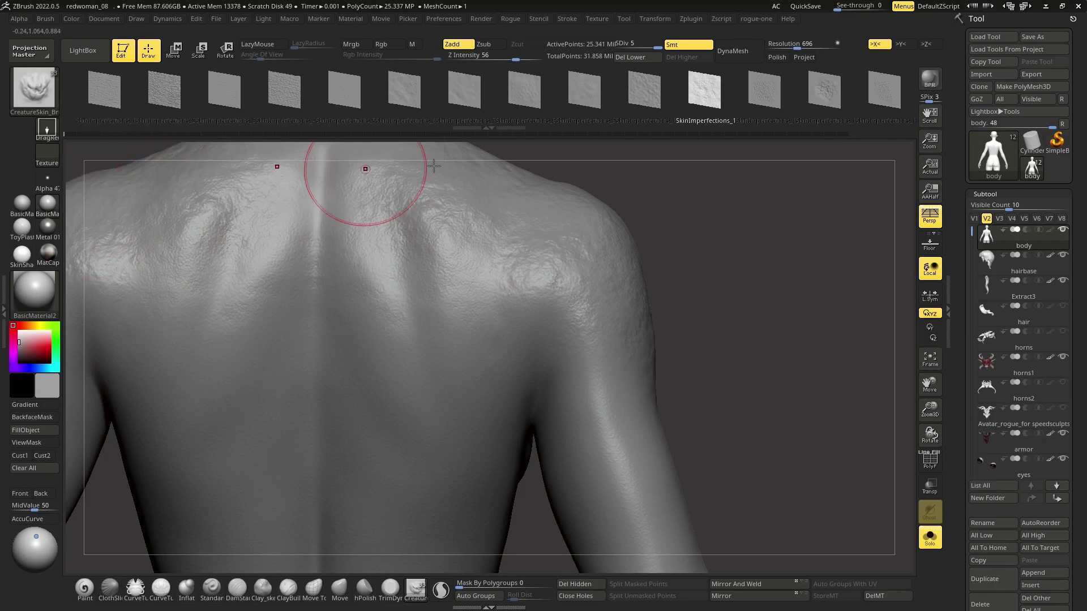
- Sculpt SkinImperfections texture across the shoulder blades and upper back with a further brush of the pack
key(space)
drag(183, 300, 237, 334)
ctrl+right_drag(562, 358, 612, 194)
drag(611, 194, 655, 208)
drag(597, 283, 602, 315)
mouse_move(601, 315)
ctrl+right_down()
mouse_move(515, 334)
mouse_move(427, 253)
ctrl+right_up()
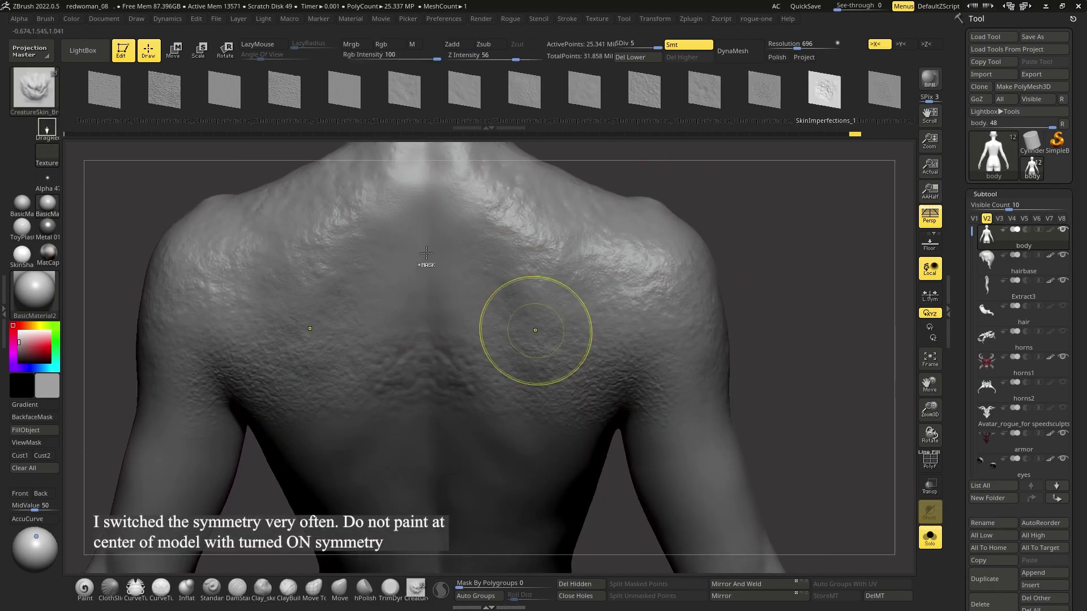
- Stamp SkinImperfections detail along the upper spine, the nape and the back of the neck
drag(427, 253, 519, 258)
drag(430, 249, 418, 395)
mouse_move(554, 410)
right_down()
mouse_move(485, 266)
mouse_move(497, 253)
mouse_move(463, 275)
mouse_move(502, 249)
right_up()
mouse_move(482, 290)
right_down()
mouse_move(445, 242)
mouse_move(465, 255)
mouse_move(432, 255)
mouse_move(445, 219)
right_up()
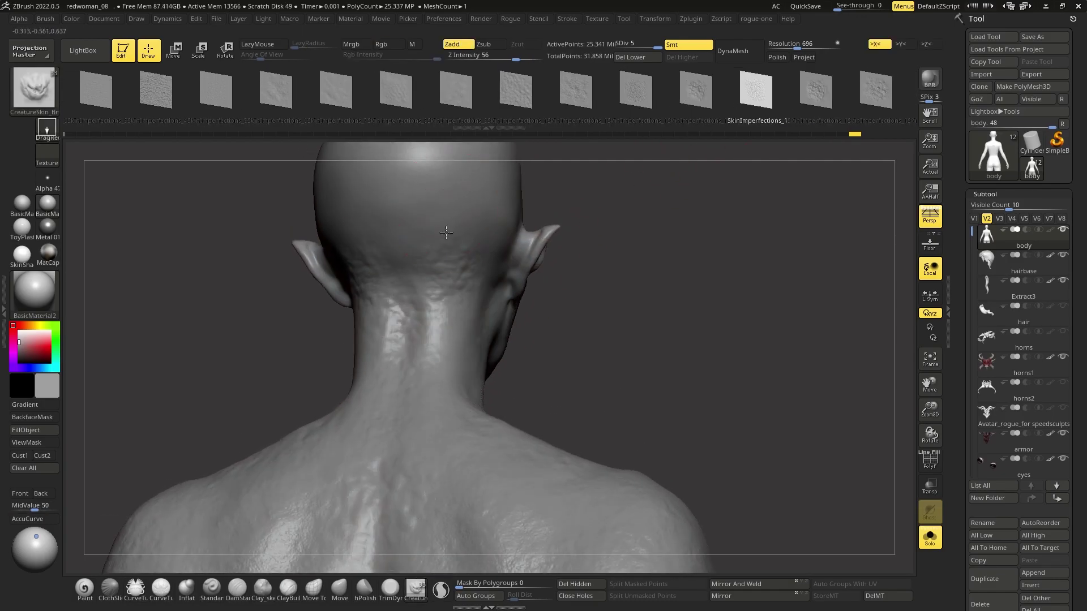
right_drag(449, 310, 439, 337)
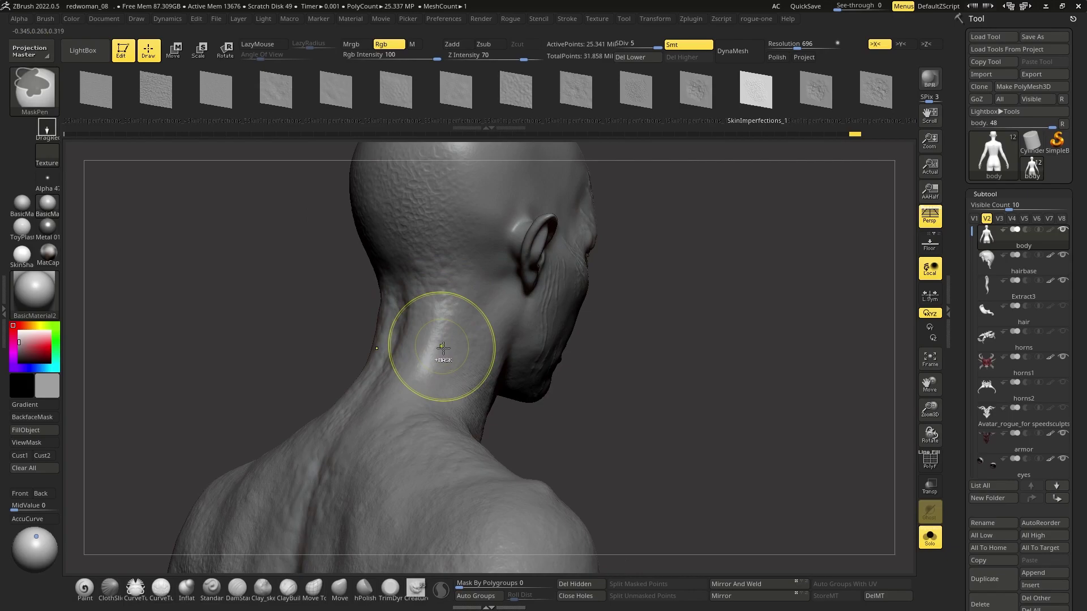
- Sculpt SkinImperfections detail onto the scalp, temple and forehead at Z Intensity 56
mouse_move(421, 423)
right_down()
mouse_move(449, 389)
mouse_move(594, 305)
right_up()
right_drag(632, 374, 543, 341)
right_drag(618, 404, 573, 227)
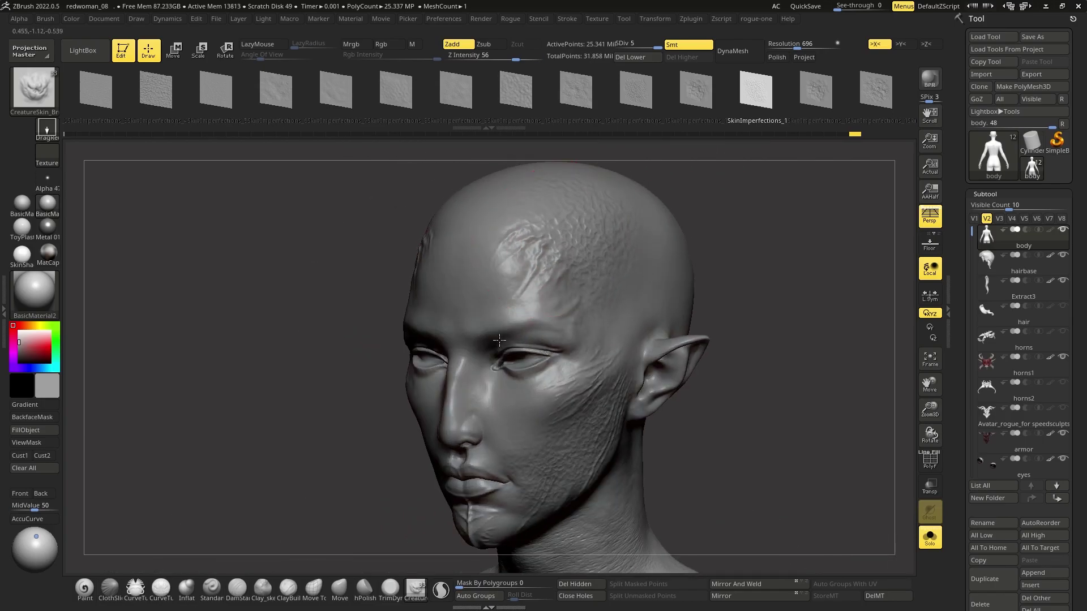
alt+right_drag(546, 320, 453, 241)
right_drag(457, 338, 612, 203)
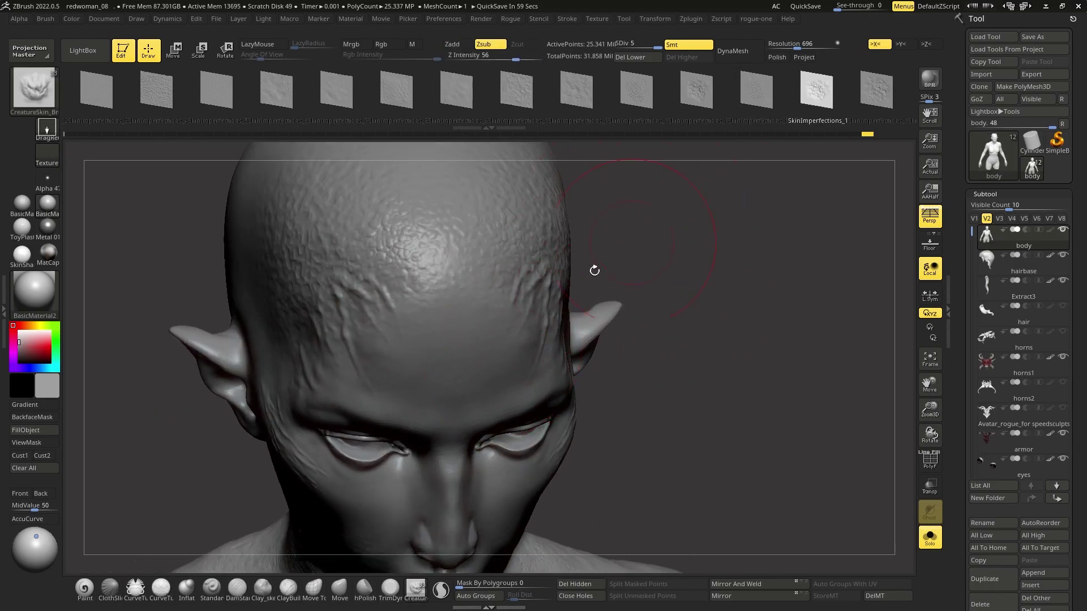
- Work the next SkinImperfections brush over the top of the scalp and the face, toggling symmetry
right_drag(631, 240, 504, 147)
right_drag(487, 289, 520, 300)
key(x)
right_drag(615, 314, 570, 276)
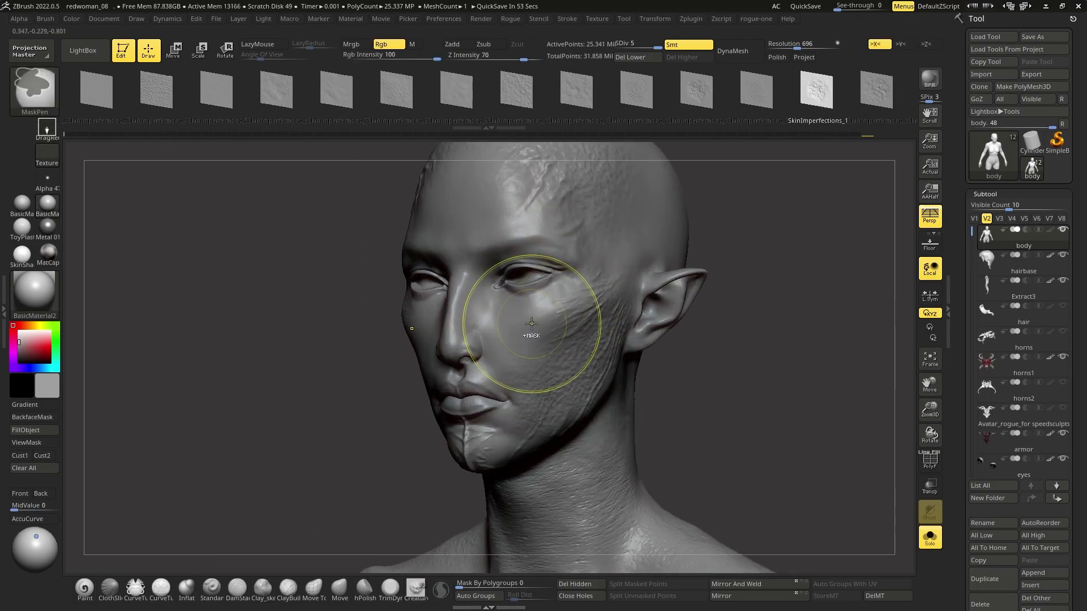
right_drag(526, 332, 520, 328)
right_drag(613, 359, 651, 317)
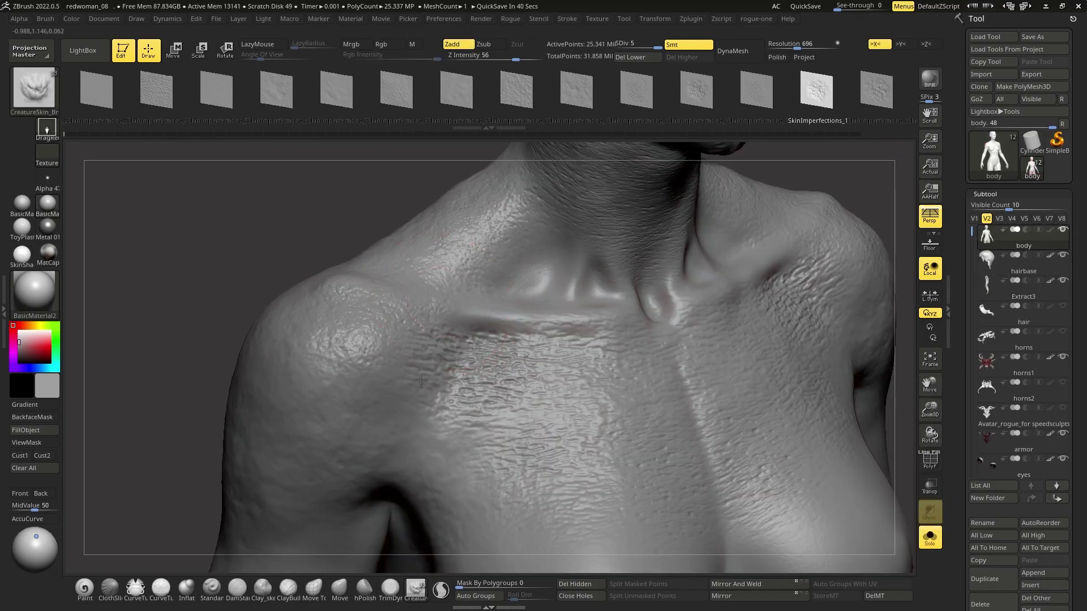
- Stamp wrinkled SkinImperfections texture over the collarbones, shoulders and upper chest
right_drag(405, 432, 480, 355)
right_drag(626, 352, 504, 353)
right_drag(540, 442, 404, 393)
right_drag(499, 449, 572, 404)
right_drag(523, 440, 682, 209)
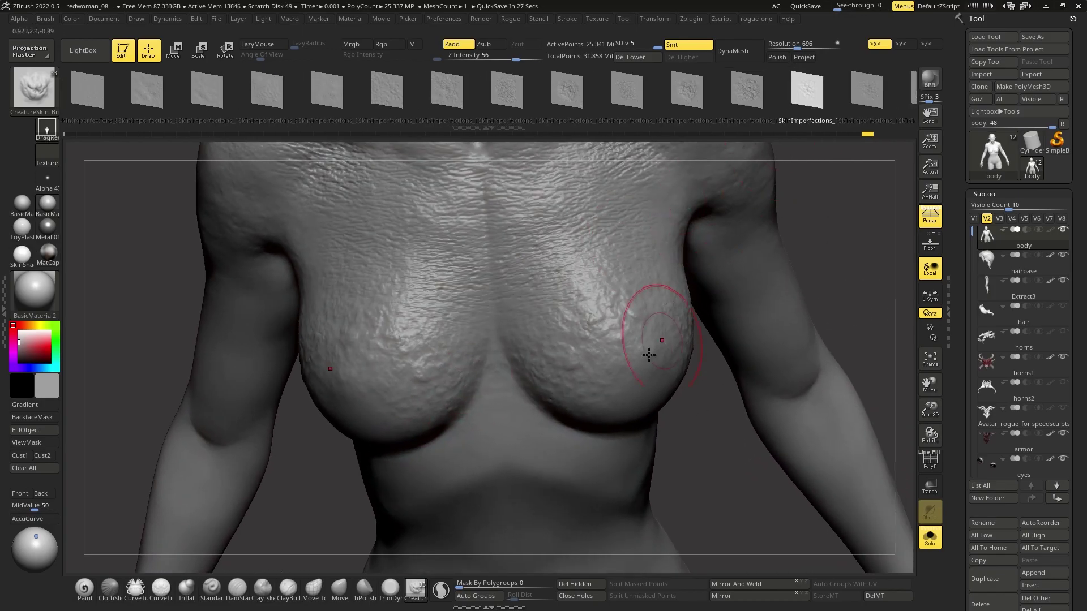
- Cover the breasts with SkinImperfections texture and raise the brush's Z Intensity to 100 for the collarbone area
right_drag(659, 345, 615, 372)
mouse_move(741, 399)
right_down()
mouse_move(630, 303)
mouse_move(776, 368)
mouse_move(781, 391)
mouse_move(650, 340)
mouse_move(587, 377)
right_up()
mouse_move(651, 317)
right_down()
mouse_move(589, 340)
mouse_move(657, 305)
mouse_move(419, 248)
mouse_move(432, 236)
mouse_move(449, 257)
right_up()
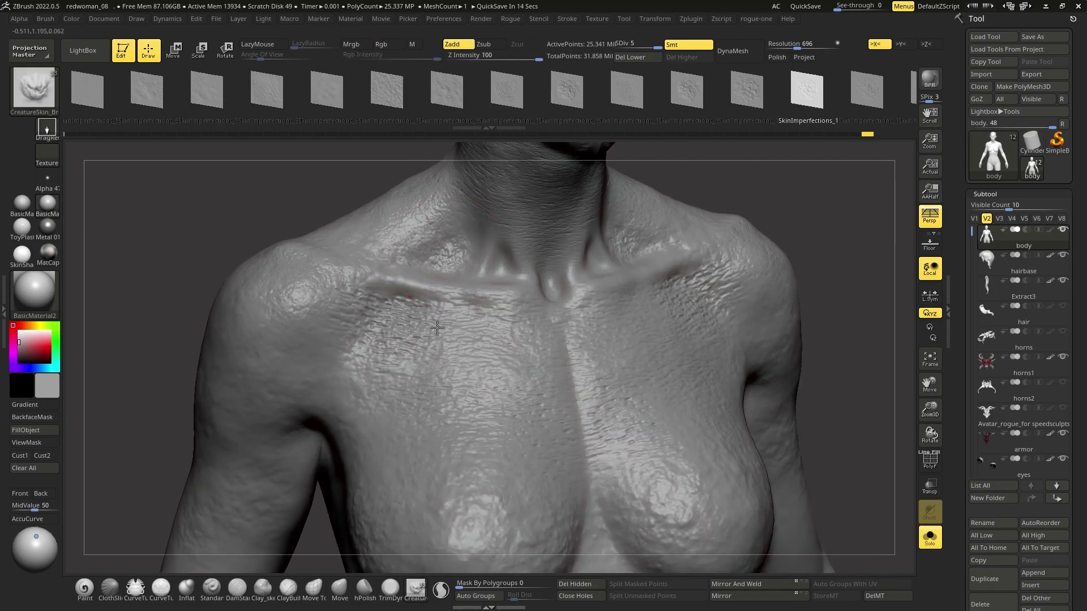
mouse_move(511, 322)
right_down()
mouse_move(509, 333)
mouse_move(537, 329)
right_up()
- Try the Morph brush on the chest detail, undo the test, and return to the CreatureSkin brush
click(390, 588)
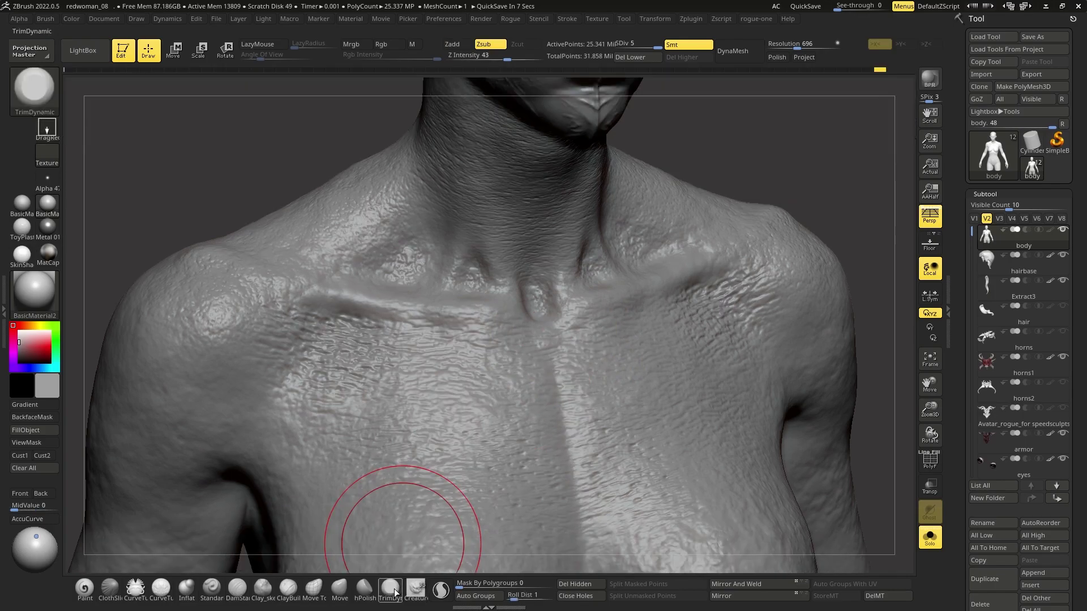
key(b)
key(m)
key(g)
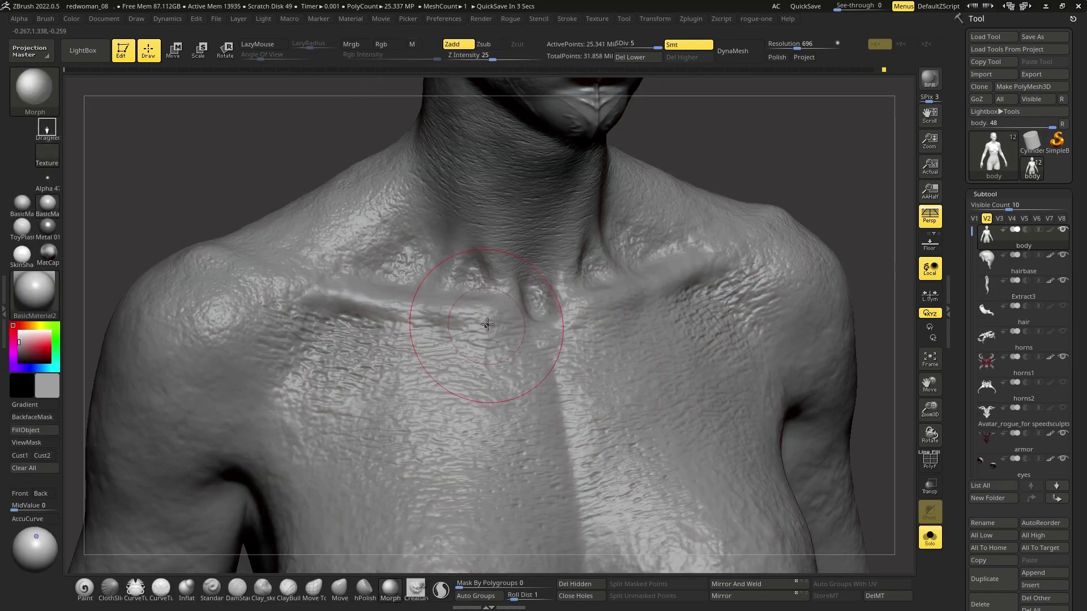
key(ctrl+z)
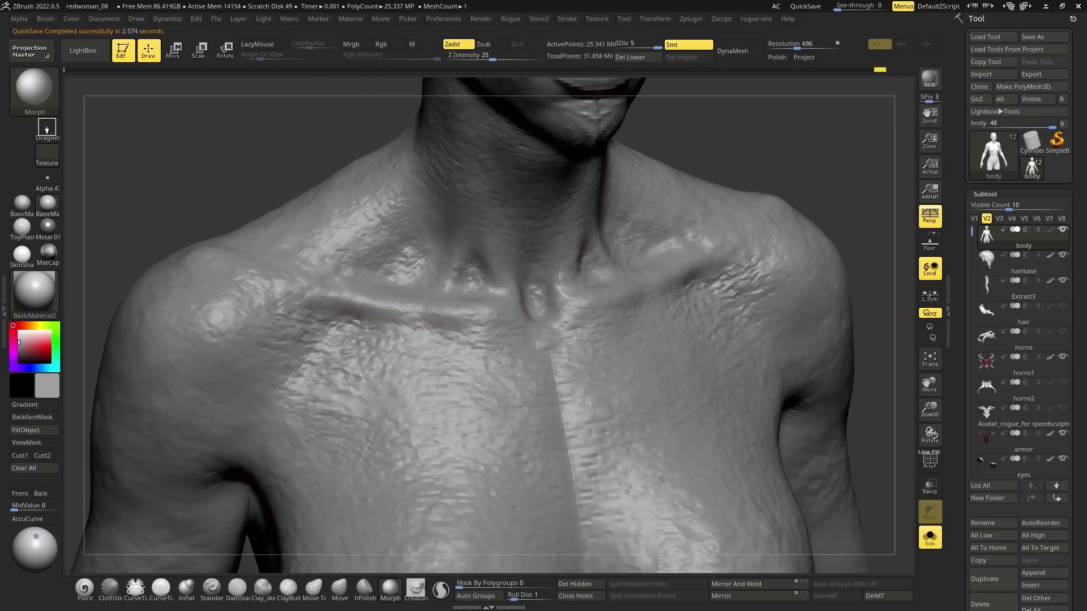
right_drag(261, 272, 418, 242)
key(space)
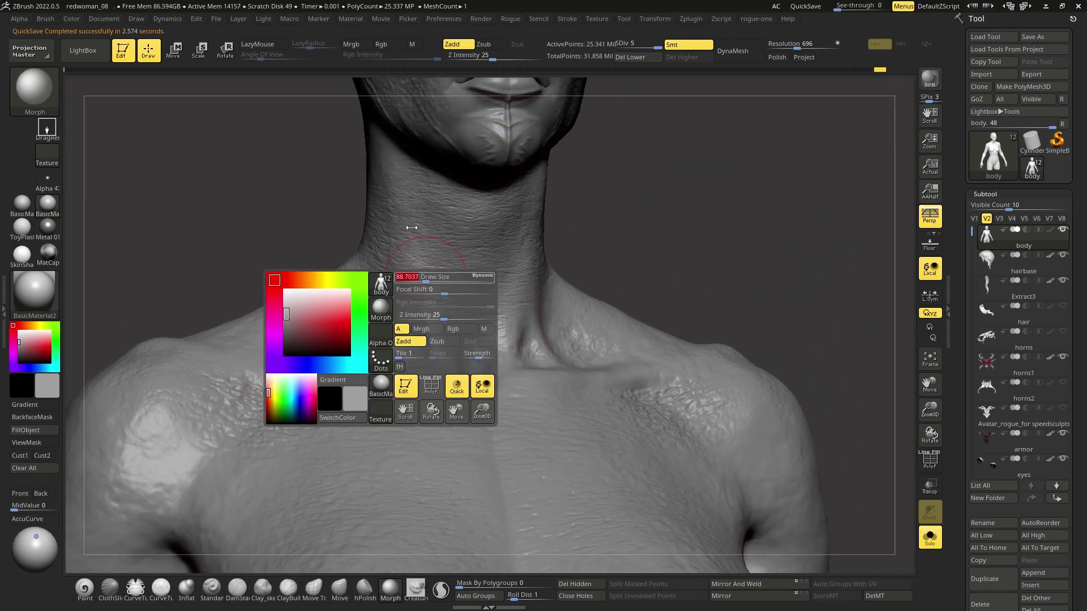
click(422, 597)
- Stamp coarse SkinImperfections cracks on the right side of the upper chest and switch to the Morph brush
right_drag(578, 244, 496, 352)
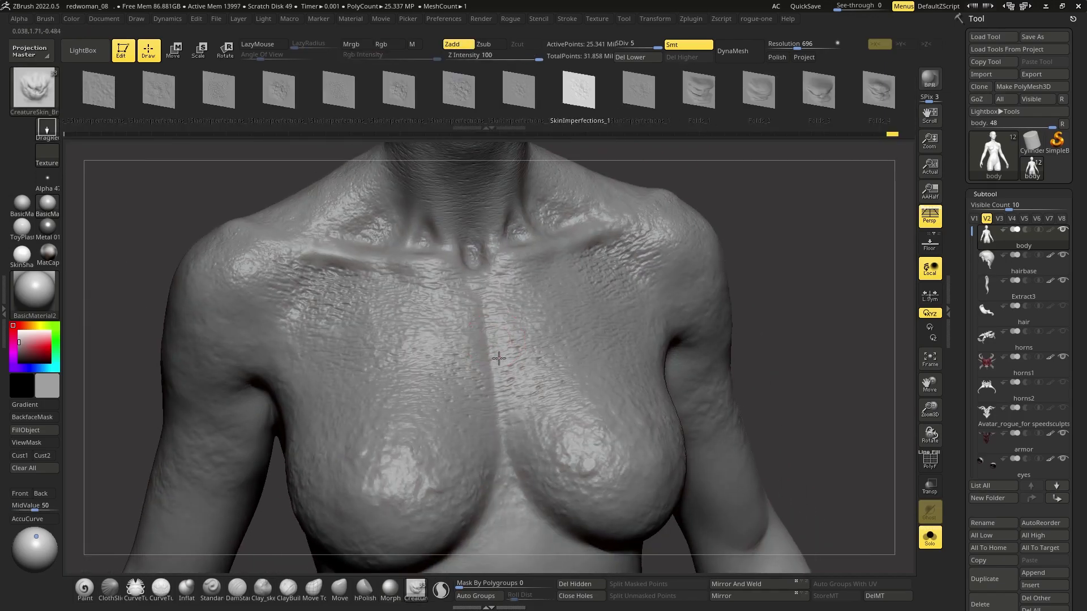
mouse_move(534, 488)
right_down()
mouse_move(498, 412)
mouse_move(448, 388)
mouse_move(379, 401)
mouse_move(495, 371)
right_up()
right_drag(312, 347, 377, 354)
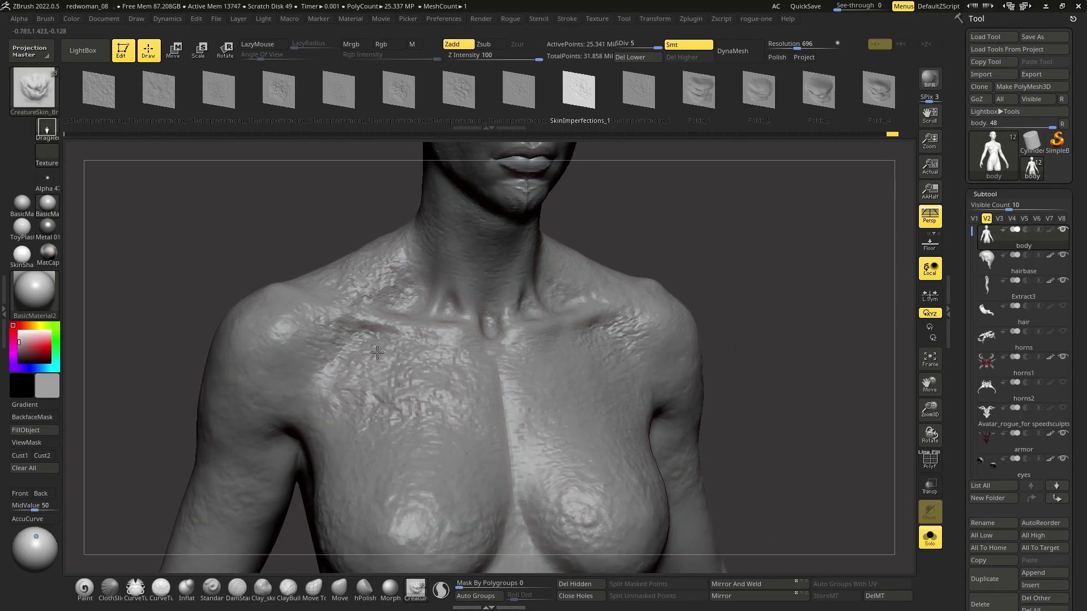
click(389, 591)
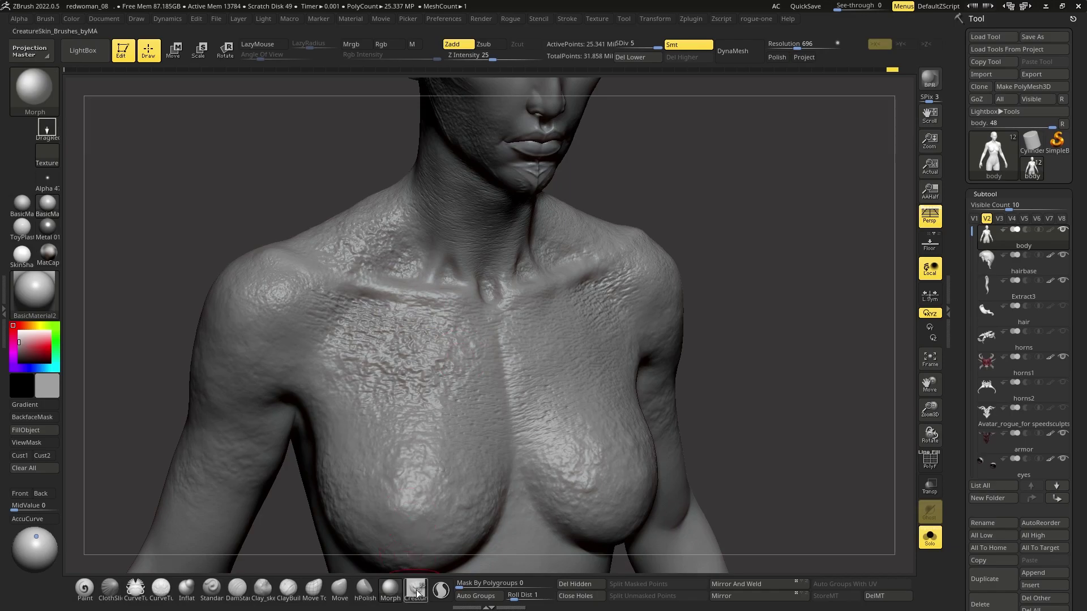
- Return to the CreatureSkin brush and sculpt rough texture on one side of the mid back with another SkinImperfections variant
click(417, 592)
click(583, 96)
mouse_move(572, 340)
right_down()
mouse_move(527, 376)
mouse_move(642, 316)
right_up()
key(ctrl)
right_drag(558, 304, 530, 335)
right_drag(500, 398, 568, 255)
mouse_move(517, 306)
right_down()
mouse_move(575, 243)
mouse_move(564, 325)
right_up()
mouse_move(586, 446)
right_down()
mouse_move(451, 182)
mouse_move(388, 242)
mouse_move(434, 344)
mouse_move(543, 354)
mouse_move(556, 384)
right_up()
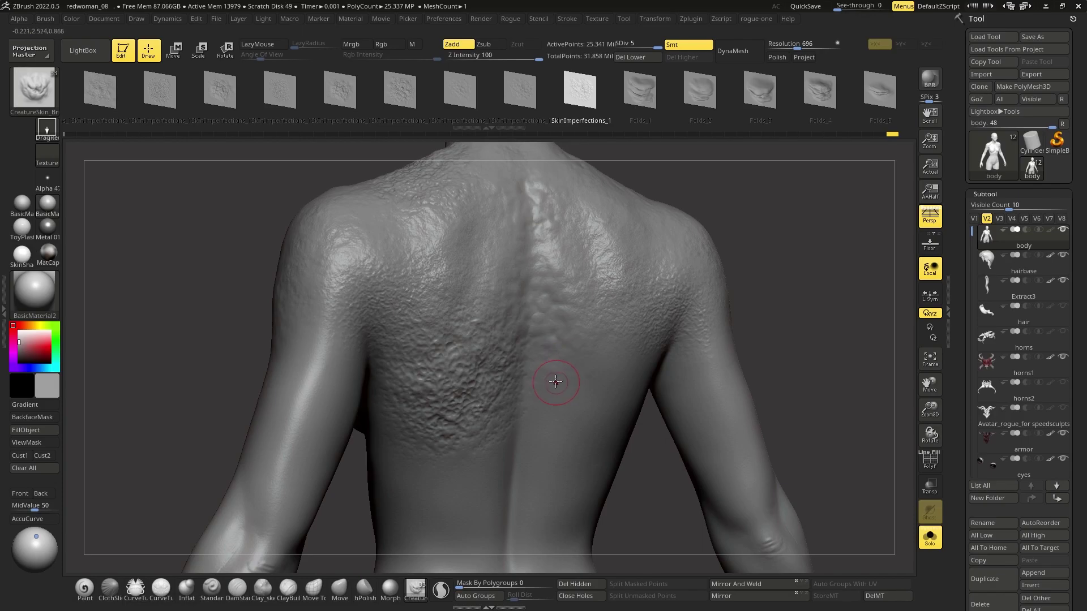
right_drag(605, 480, 485, 287)
- Test the Folds_1 brush on the cheekbone with the whole character shown and Z Intensity set to 67
click(640, 91)
mouse_move(566, 272)
right_down()
mouse_move(598, 316)
mouse_move(572, 340)
mouse_move(494, 285)
mouse_move(558, 282)
mouse_move(534, 236)
right_up()
key(shift+ctrl+s)
key(ctrl)
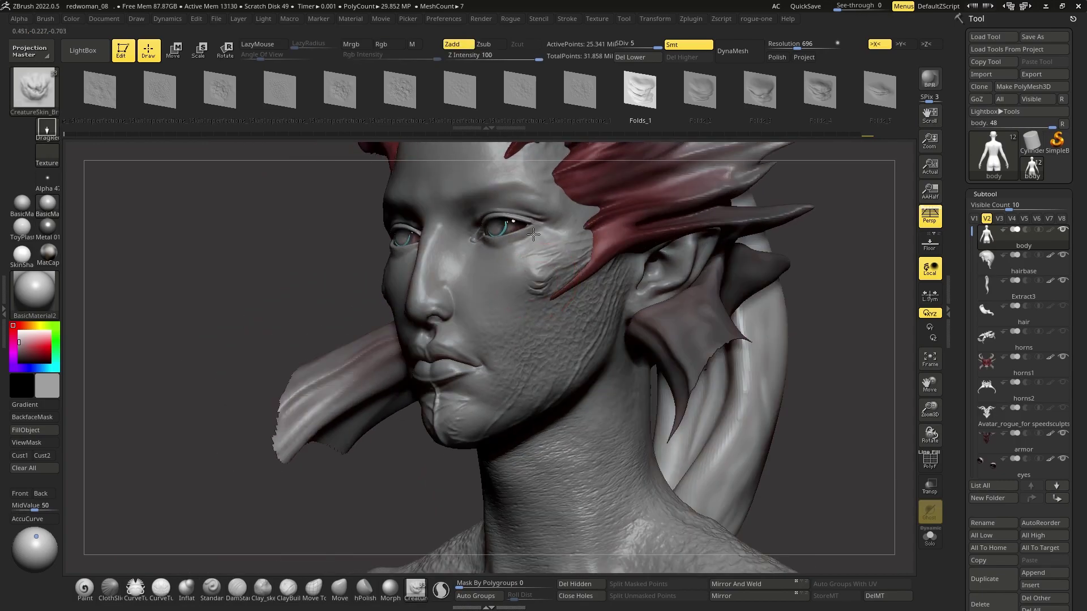
drag(522, 61, 523, 61)
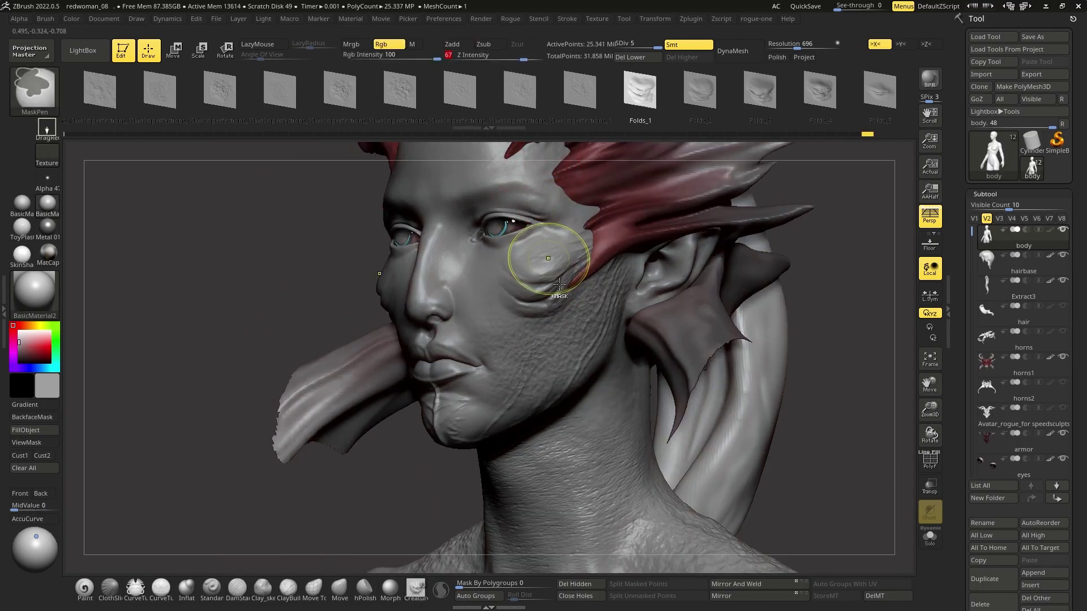
key(alt+s)
- Test Folds_1 creases on the neck and around the shoulders with only the body shown
mouse_move(531, 227)
right_down()
mouse_move(552, 272)
mouse_move(543, 243)
mouse_move(511, 295)
right_up()
key(ctrl)
mouse_move(488, 229)
right_down()
mouse_move(497, 275)
mouse_move(521, 257)
mouse_move(403, 427)
mouse_move(391, 374)
mouse_move(416, 300)
right_up()
key(ctrl)
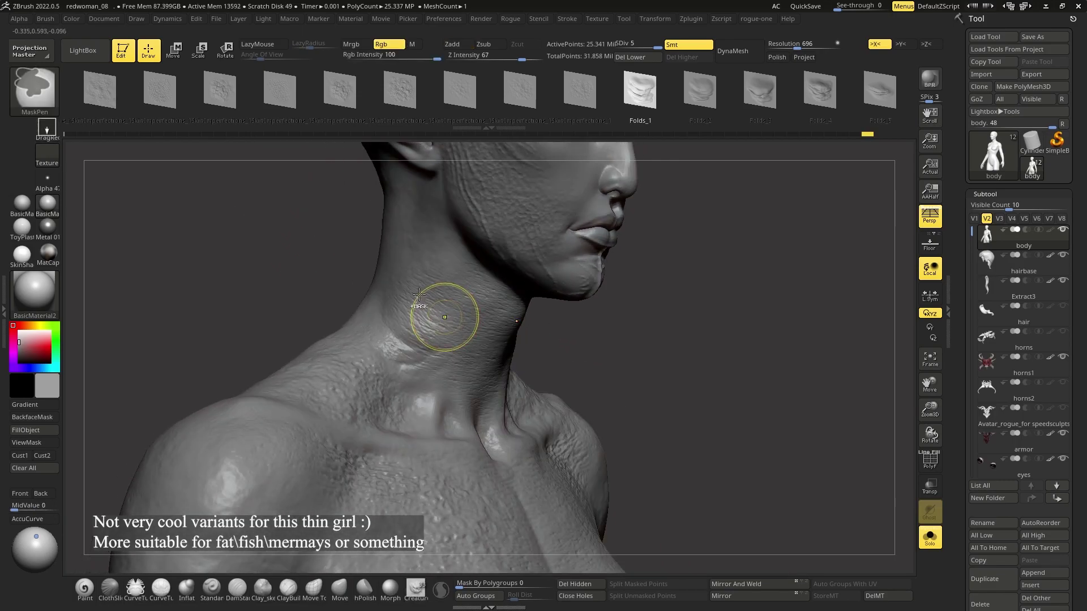
mouse_move(453, 249)
right_down()
mouse_move(485, 250)
mouse_move(555, 309)
mouse_move(498, 327)
right_up()
mouse_move(369, 432)
right_down()
mouse_move(391, 411)
mouse_move(412, 354)
mouse_move(463, 353)
mouse_move(473, 339)
right_up()
right_drag(286, 359, 396, 243)
- Stamp Folds_2 creases around the shoulders and armpits
click(700, 92)
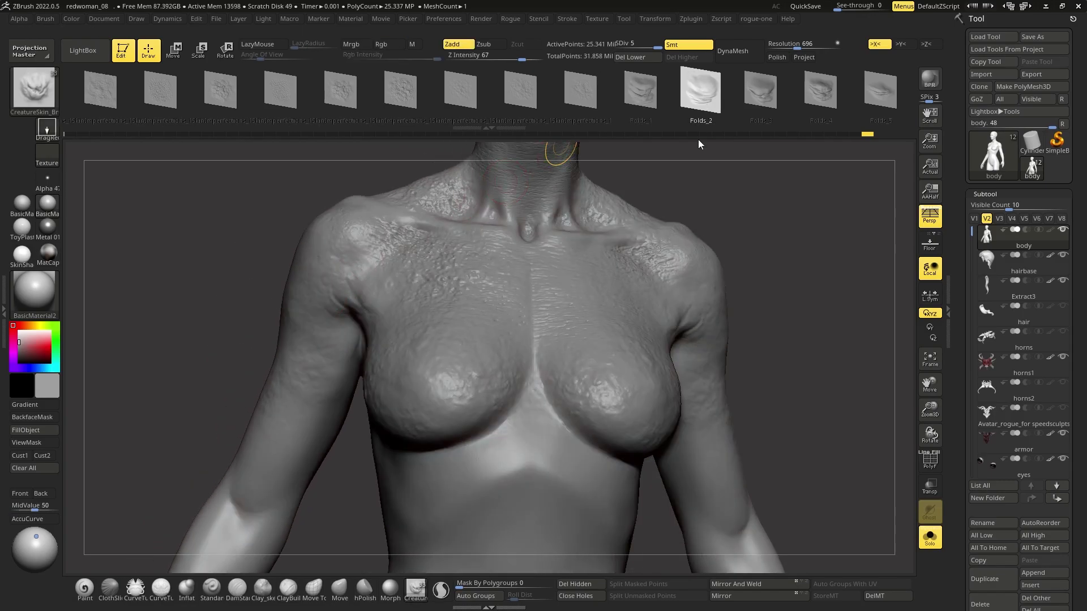
right_drag(700, 170, 705, 278)
right_drag(687, 239, 696, 290)
right_drag(658, 253, 513, 281)
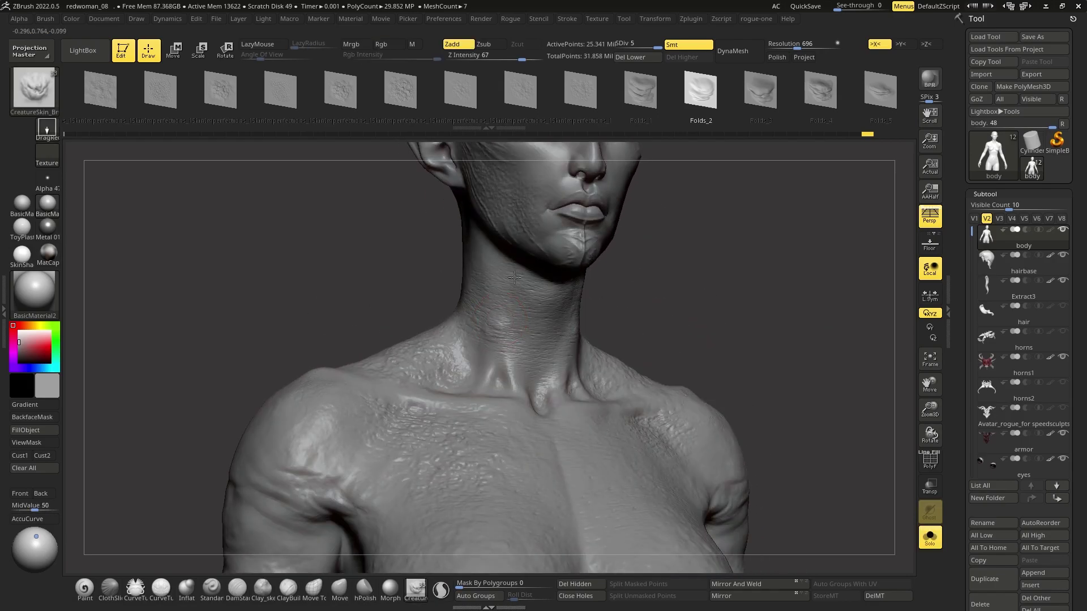
mouse_move(589, 297)
ctrl+right_down()
mouse_move(623, 328)
mouse_move(548, 280)
mouse_move(529, 242)
mouse_move(572, 319)
ctrl+right_up()
right_drag(519, 262, 583, 306)
- Stamp Folds_3 skin folds on the ribs and the upper belly
click(761, 91)
mouse_move(482, 276)
right_down()
mouse_move(516, 376)
mouse_move(472, 390)
mouse_move(436, 384)
mouse_move(514, 391)
mouse_move(437, 436)
right_up()
mouse_move(436, 436)
shift+mouse_down()
mouse_move(509, 413)
mouse_move(514, 383)
shift+mouse_up()
right_drag(514, 383, 554, 363)
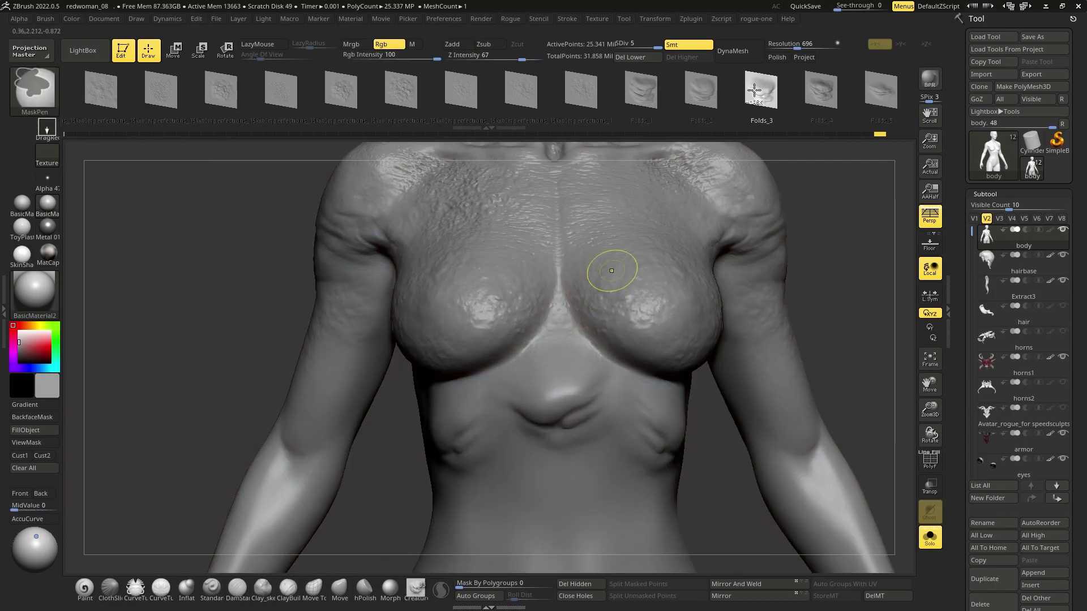
- Toggle symmetry and stamp Folds_4 skin folds below the breasts and along the ribs
click(818, 90)
key(x)
right_drag(464, 351, 543, 362)
mouse_move(504, 403)
mouse_down()
mouse_move(493, 349)
mouse_move(524, 347)
mouse_up()
right_drag(524, 347, 655, 396)
drag(655, 396, 683, 317)
right_drag(682, 317, 668, 345)
- Add Folds_5 creases across the upper abdomen
click(878, 92)
mouse_move(510, 363)
right_down()
mouse_move(450, 380)
mouse_move(549, 356)
right_up()
drag(570, 323, 572, 368)
right_drag(572, 367, 727, 178)
- Stamp Folds_6 creases on both sides of the waist above the navel
scroll(766, 104, right, 2)
click(756, 100)
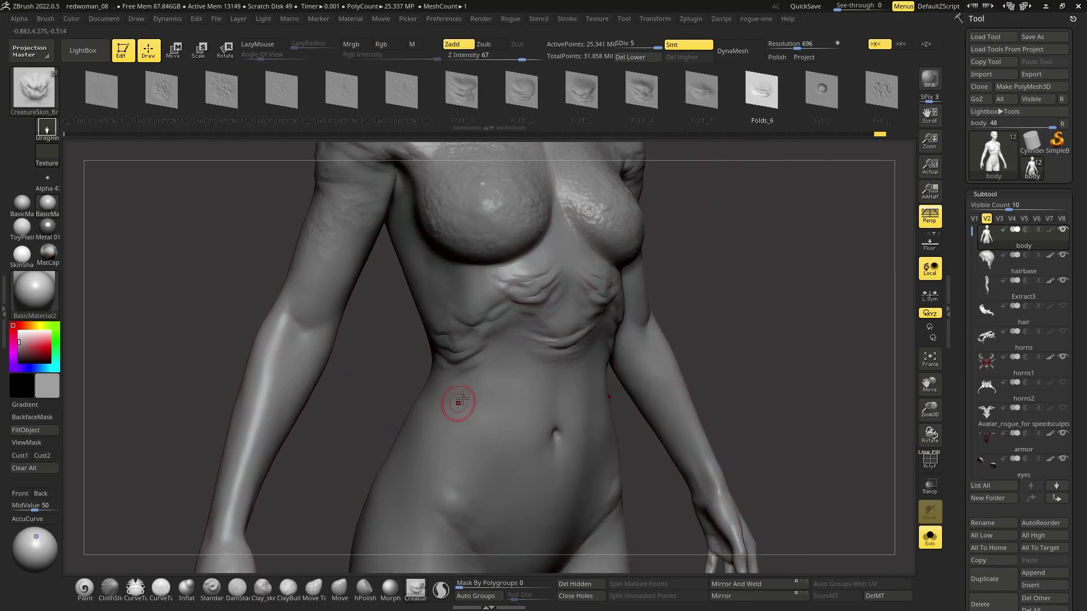
mouse_move(474, 303)
right_down()
mouse_move(461, 323)
mouse_move(534, 357)
right_up()
key(ctrl)
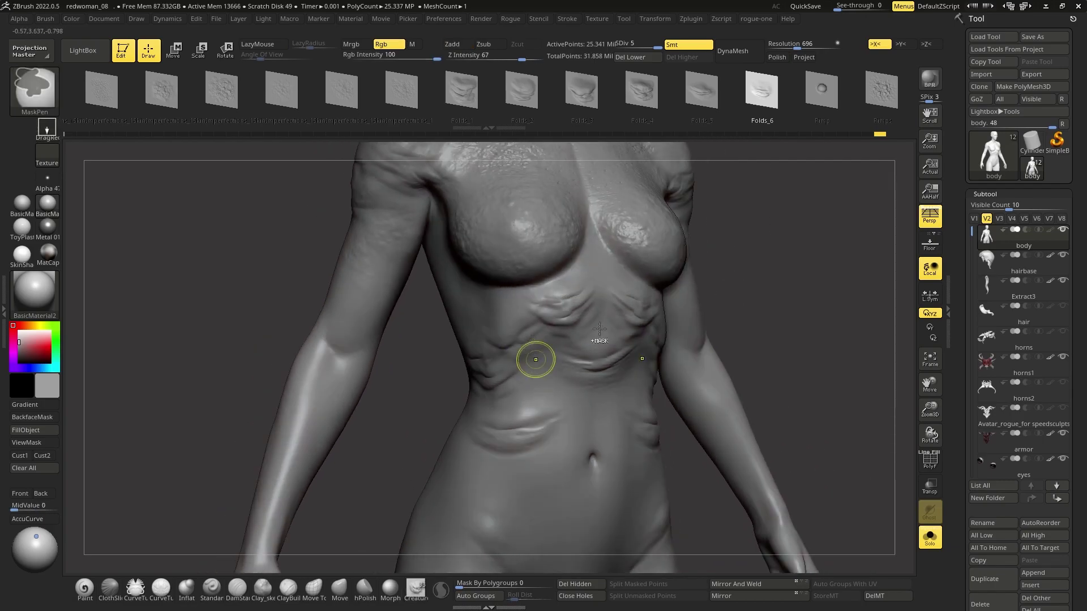
mouse_move(614, 339)
right_down()
mouse_move(584, 274)
mouse_move(535, 345)
mouse_move(469, 306)
mouse_move(446, 262)
right_up()
right_drag(445, 220, 750, 136)
- Stamp Pimp bumps of varied sizes over the left shoulder and the adjoining upper chest
click(821, 90)
mouse_move(640, 442)
right_down()
mouse_move(572, 398)
mouse_move(594, 402)
mouse_move(527, 398)
right_up()
mouse_move(589, 247)
ctrl+right_down()
mouse_move(617, 288)
mouse_move(582, 300)
mouse_move(724, 314)
ctrl+right_up()
click(717, 292)
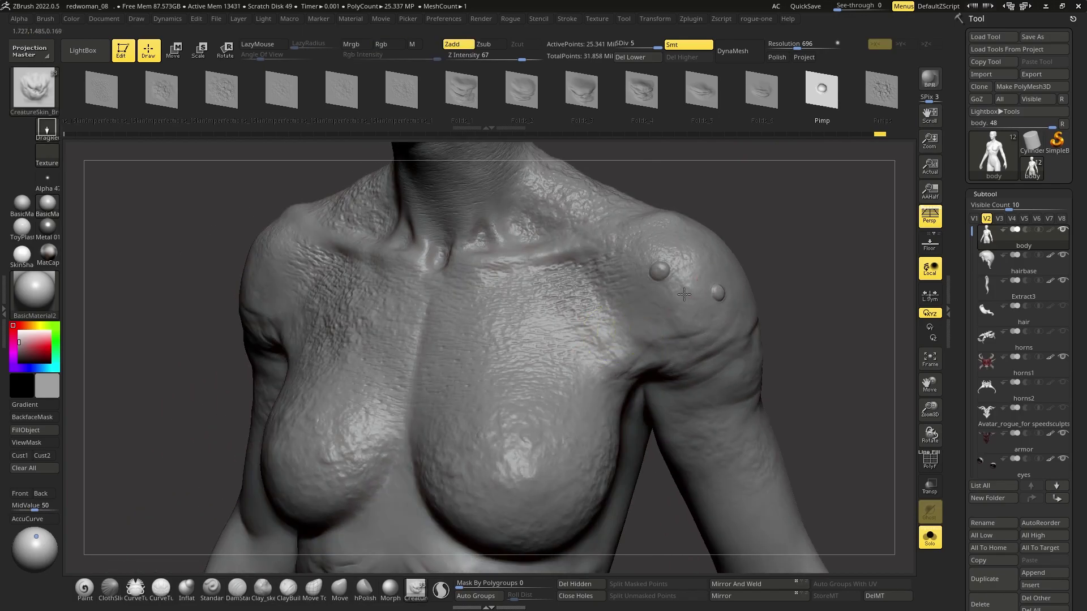
right_drag(736, 266, 690, 303)
mouse_move(782, 300)
right_down()
mouse_move(636, 317)
mouse_move(606, 287)
right_up()
right_drag(602, 331, 572, 317)
- Sculpt Wound_1 gashes down the left upper arm
scroll(821, 99, down, 3)
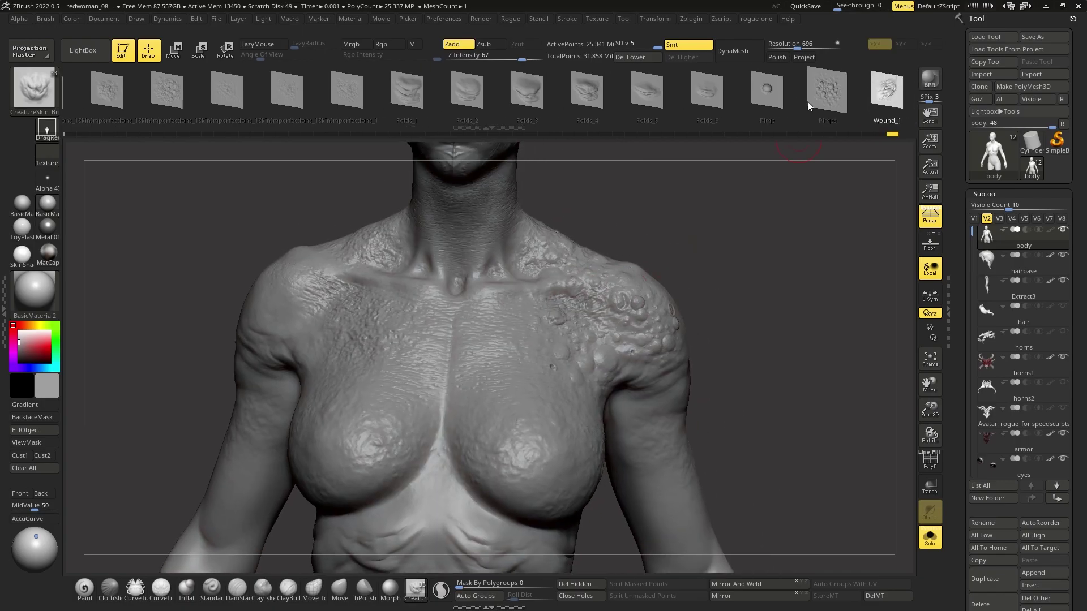
mouse_move(634, 266)
right_down()
mouse_move(545, 287)
mouse_move(567, 379)
mouse_move(517, 317)
mouse_move(616, 315)
right_up()
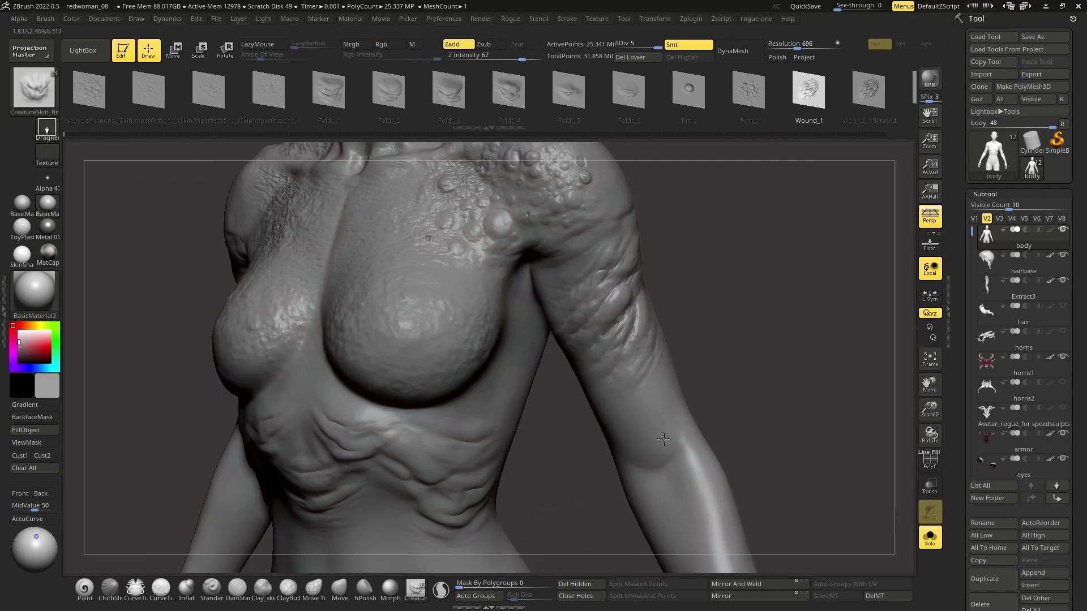
mouse_move(684, 381)
right_down()
mouse_move(626, 328)
mouse_move(668, 355)
right_up()
right_drag(711, 386, 566, 288)
mouse_move(551, 355)
right_down()
mouse_move(633, 381)
mouse_move(575, 359)
right_up()
key(ctrl)
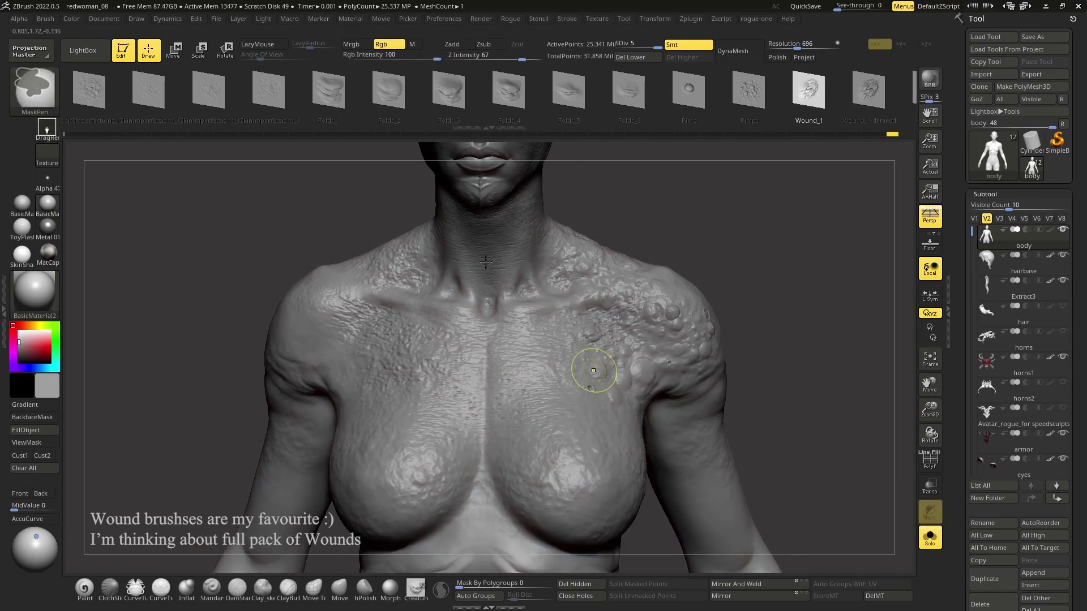
- Stamp Wound_1 ridges on both sides of the neck with symmetry on
ctrl+right_drag(491, 269, 492, 283)
mouse_move(546, 371)
right_down()
mouse_move(563, 339)
mouse_move(543, 326)
right_up()
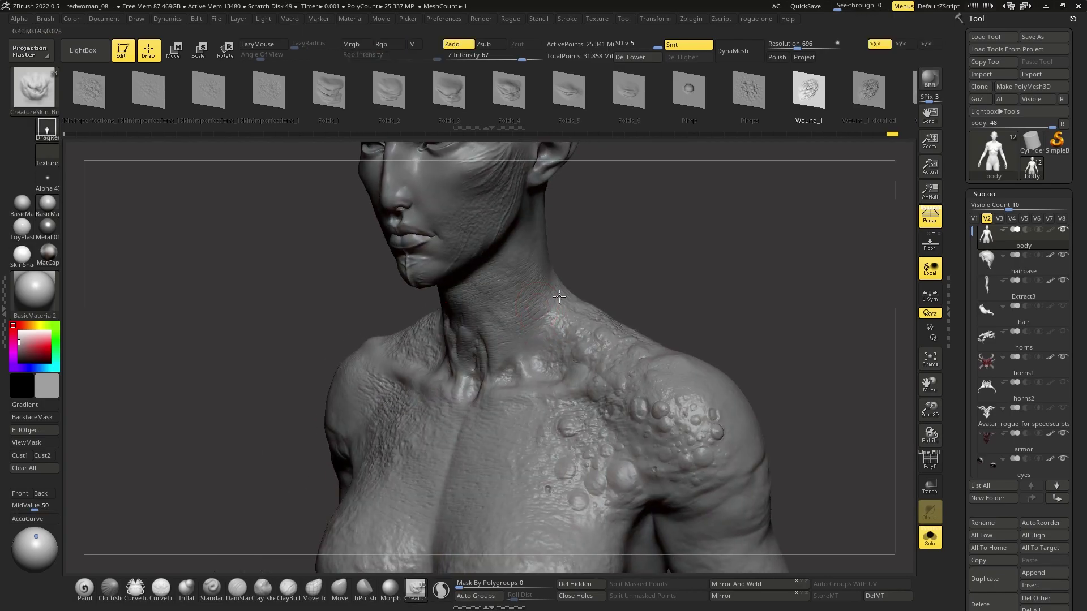
right_drag(612, 377, 575, 328)
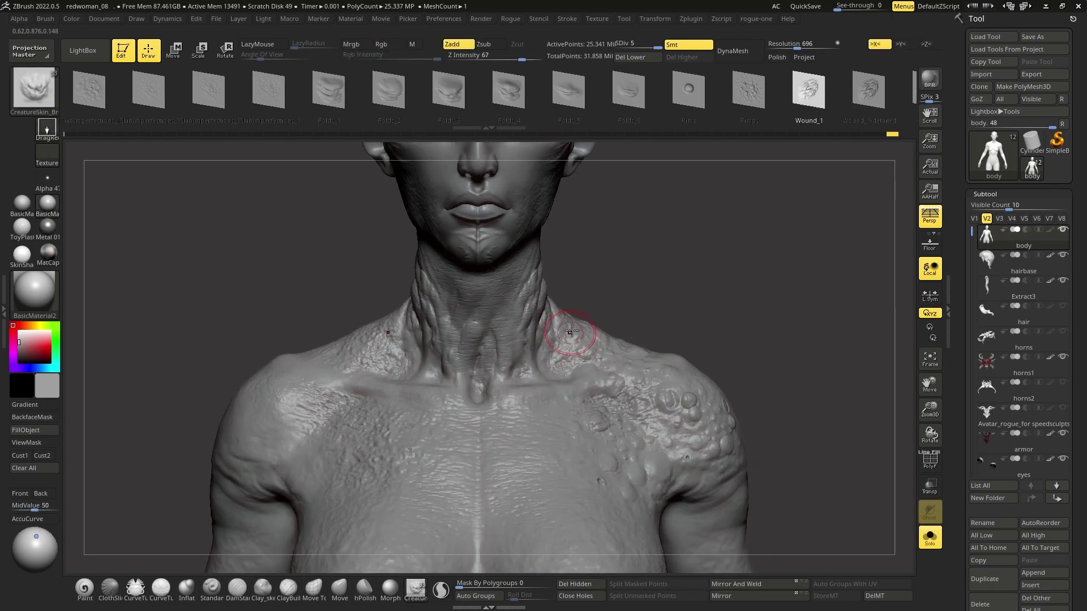
mouse_move(530, 273)
right_down()
mouse_move(521, 294)
mouse_move(512, 283)
right_up()
drag(498, 238, 561, 317)
- Stamp a Wound_1-detailed wound tinted pinkish red on the left cheek
key(shift+ctrl+s)
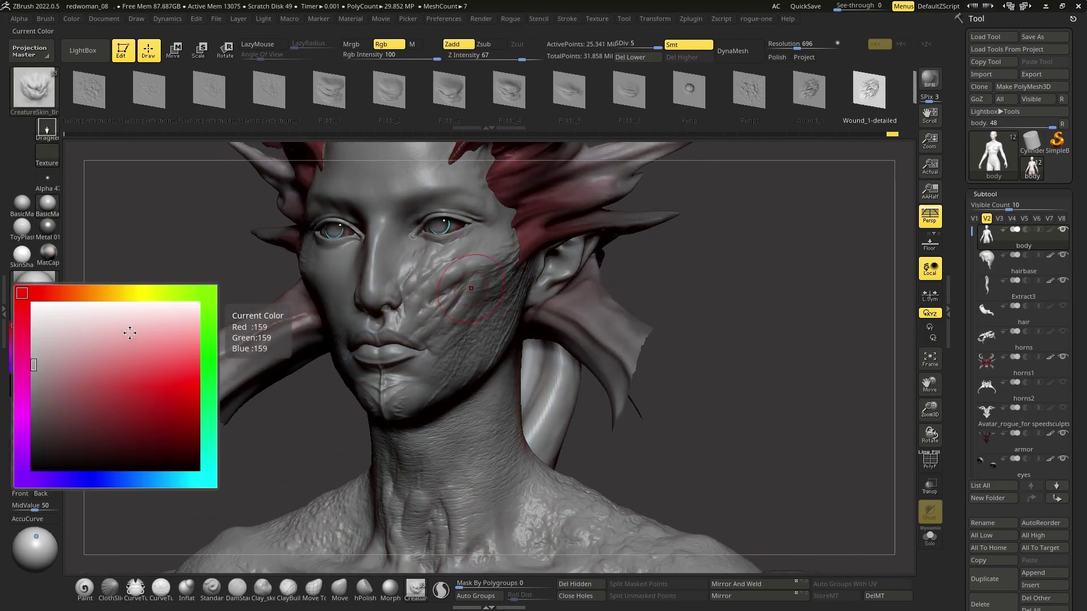
key(ctrl)
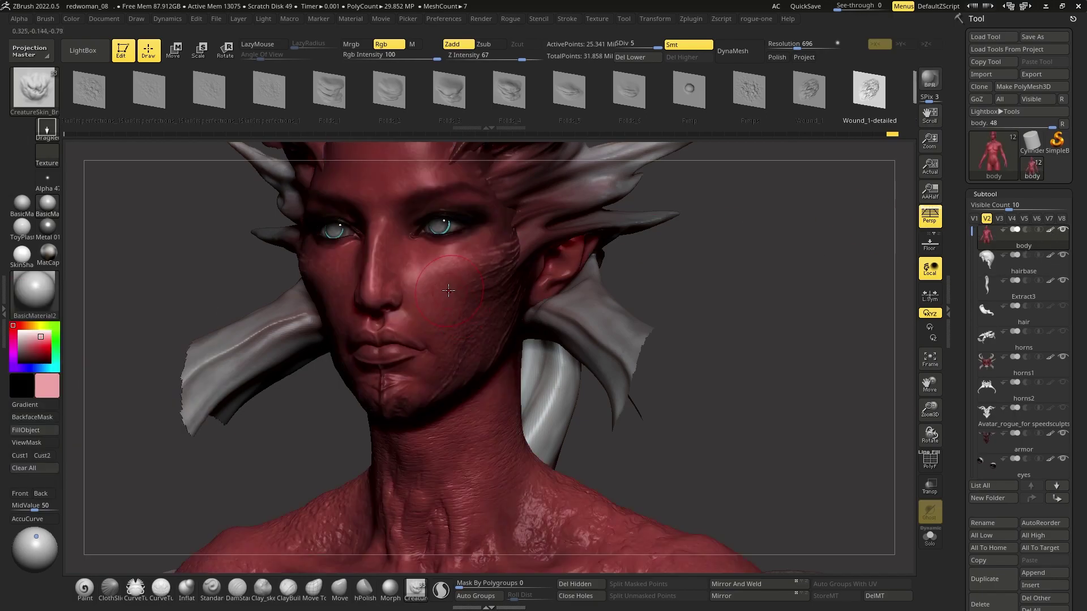
mouse_move(449, 290)
mouse_down()
mouse_move(454, 379)
mouse_move(489, 267)
mouse_up()
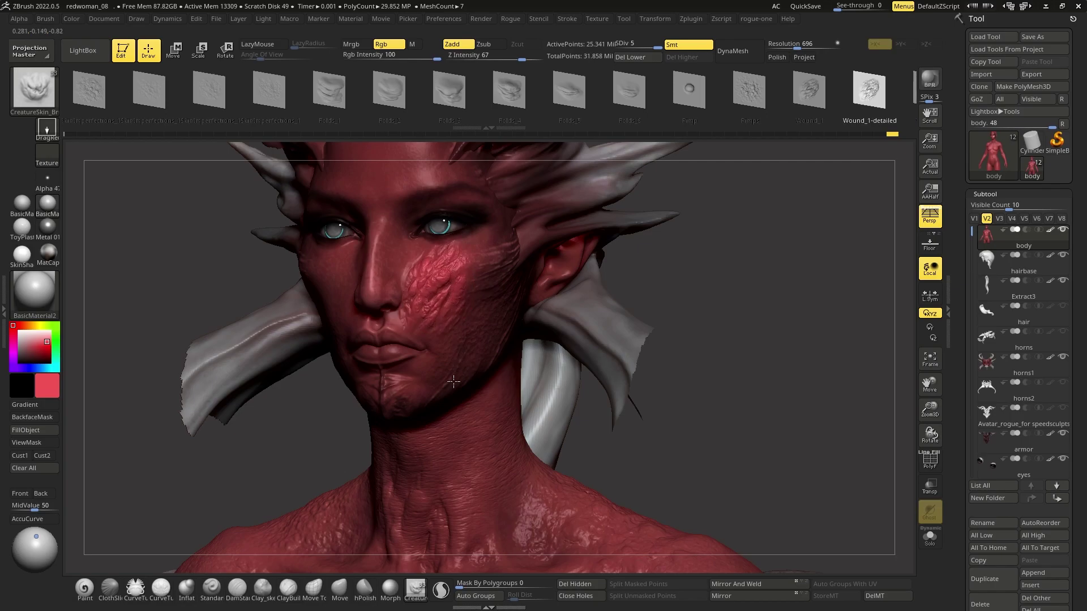
drag(454, 381, 436, 378)
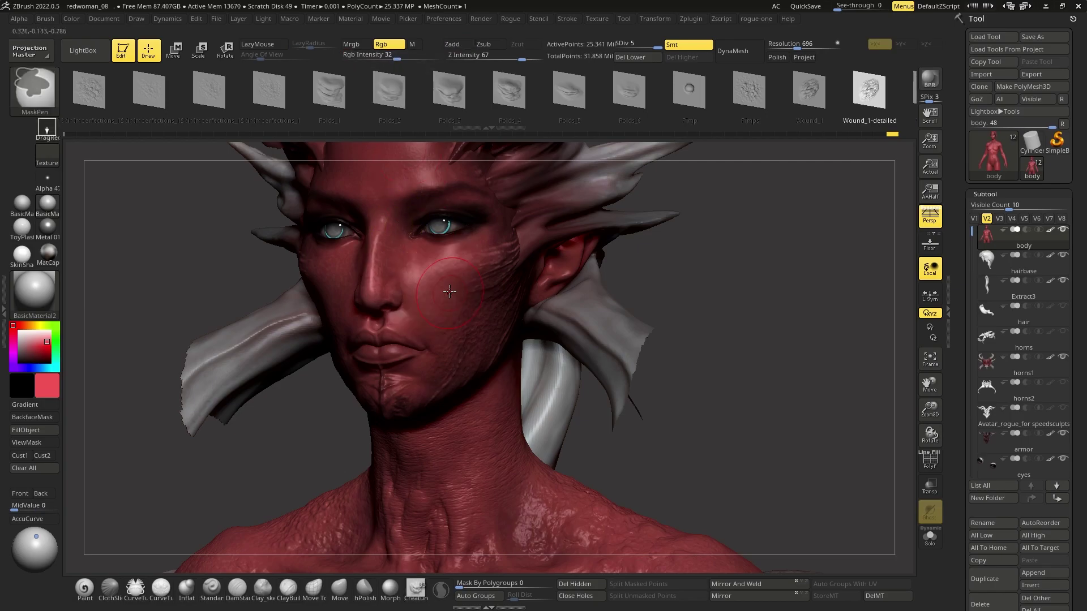
- Stamp Wound_2-detailed damage on the left upper chest of the isolated body
drag(685, 317, 836, 273)
drag(831, 100, 769, 99)
mouse_move(708, 317)
alt+mouse_down()
mouse_move(678, 364)
mouse_move(519, 382)
mouse_move(604, 341)
alt+mouse_up()
key(shift+s)
mouse_move(704, 320)
alt+mouse_down()
mouse_move(688, 294)
mouse_move(628, 318)
mouse_move(591, 363)
mouse_move(582, 317)
mouse_move(454, 392)
mouse_move(478, 430)
mouse_move(500, 381)
alt+mouse_up()
click(896, 90)
alt+drag(736, 351, 538, 274)
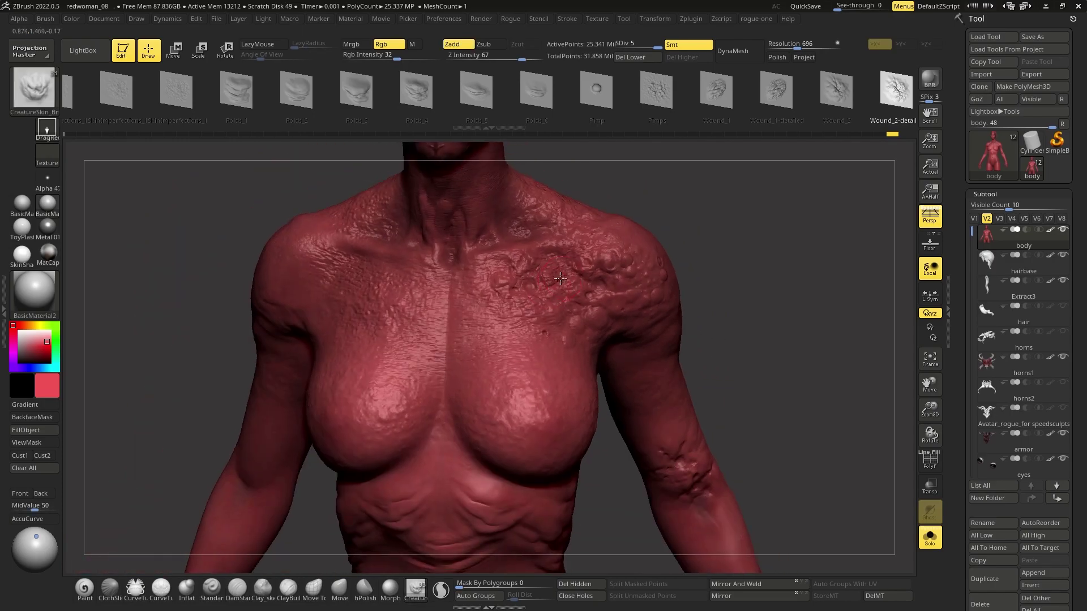
drag(496, 304, 512, 339)
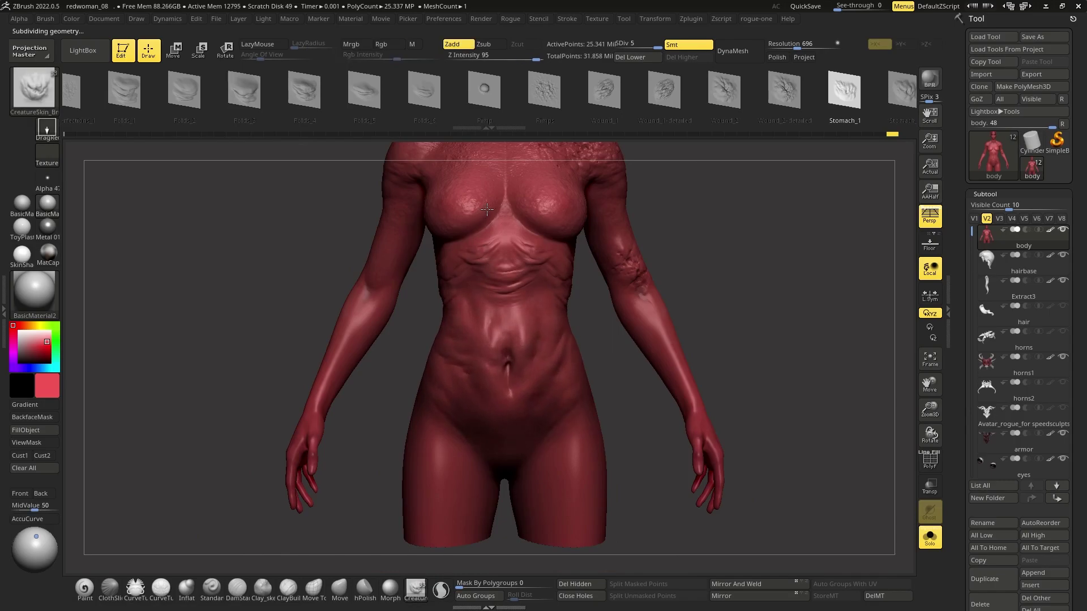
- Try the Stomach_2 stamp on the belly around the navel
mouse_move(571, 353)
right_down()
mouse_move(668, 357)
mouse_move(543, 367)
mouse_move(662, 379)
mouse_move(509, 387)
right_up()
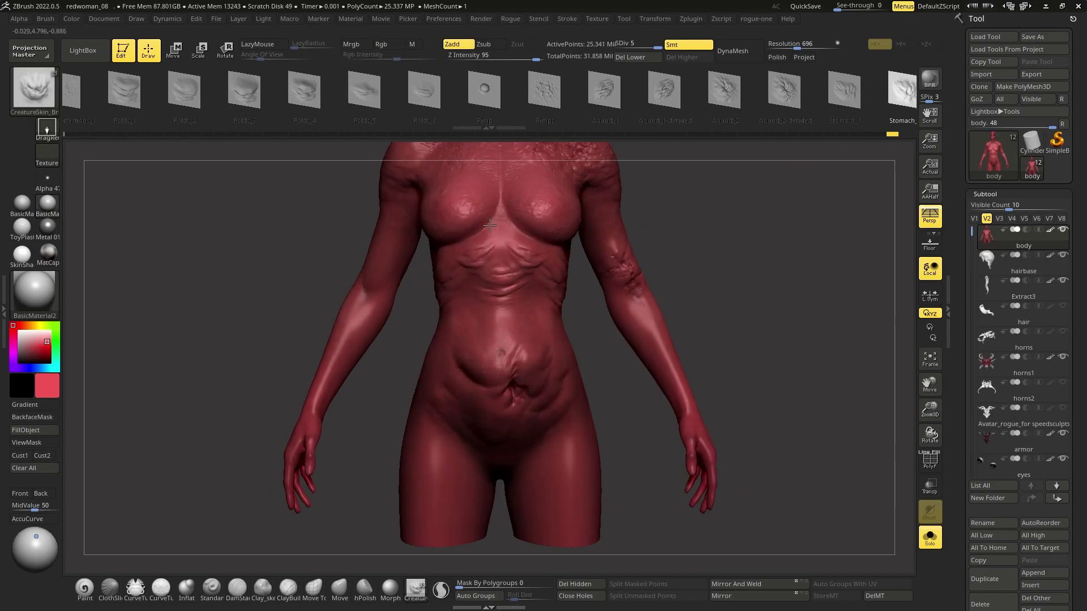
mouse_move(490, 226)
right_down()
mouse_move(595, 317)
mouse_move(515, 335)
right_up()
shift+drag(515, 335, 510, 342)
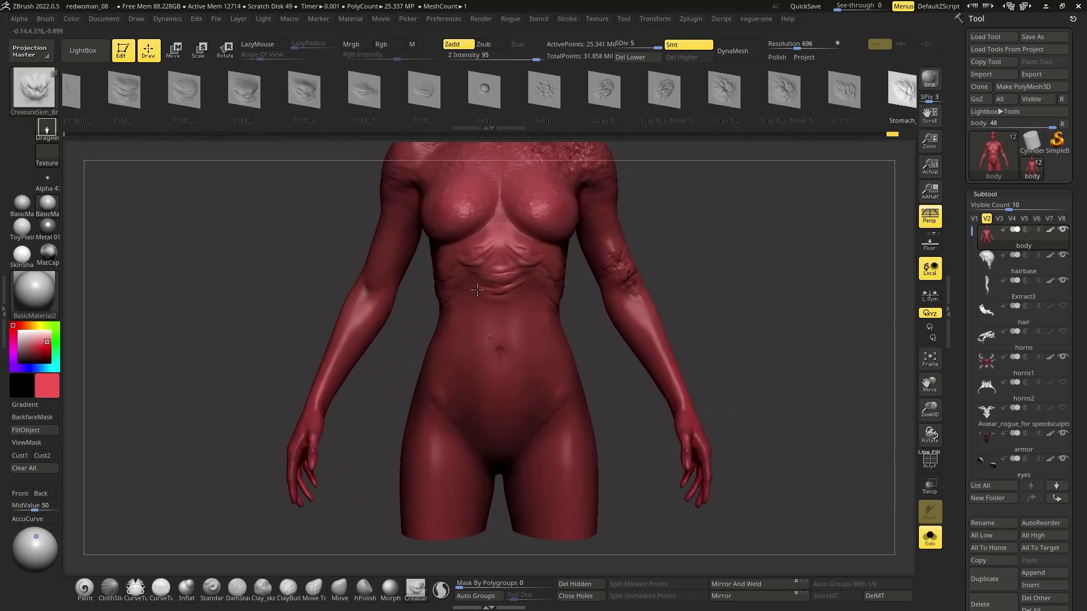
- Show the armor, horns and other parts again, and mask the body by smoothness
mouse_move(505, 229)
right_down()
mouse_move(579, 306)
mouse_move(576, 357)
mouse_move(715, 186)
right_up()
key(ctrl)
key(shift+ctrl+d)
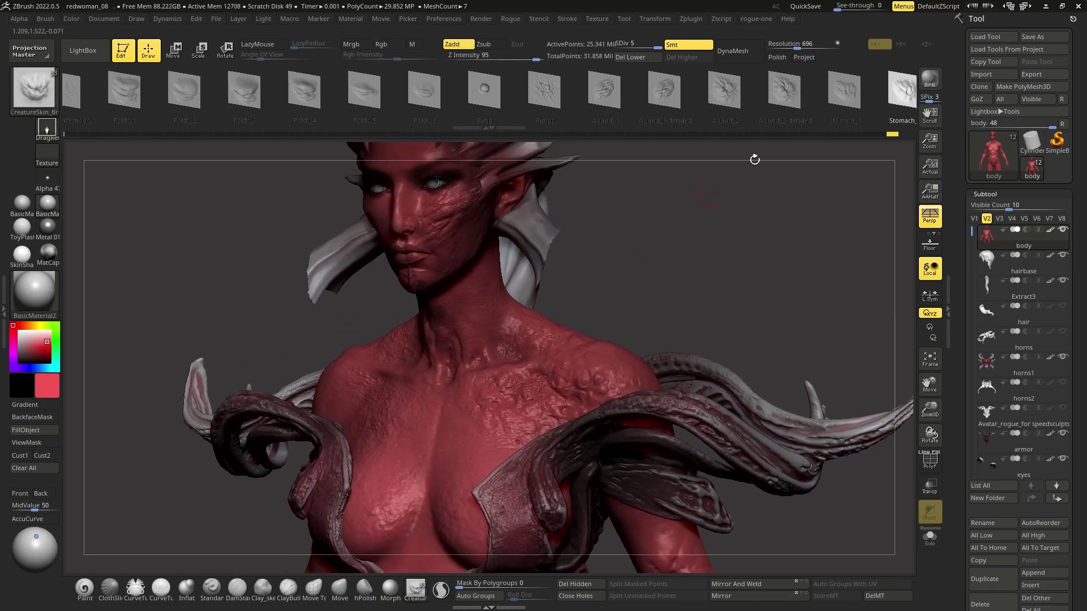
mouse_move(600, 272)
right_down()
mouse_move(570, 306)
mouse_move(776, 333)
right_up()
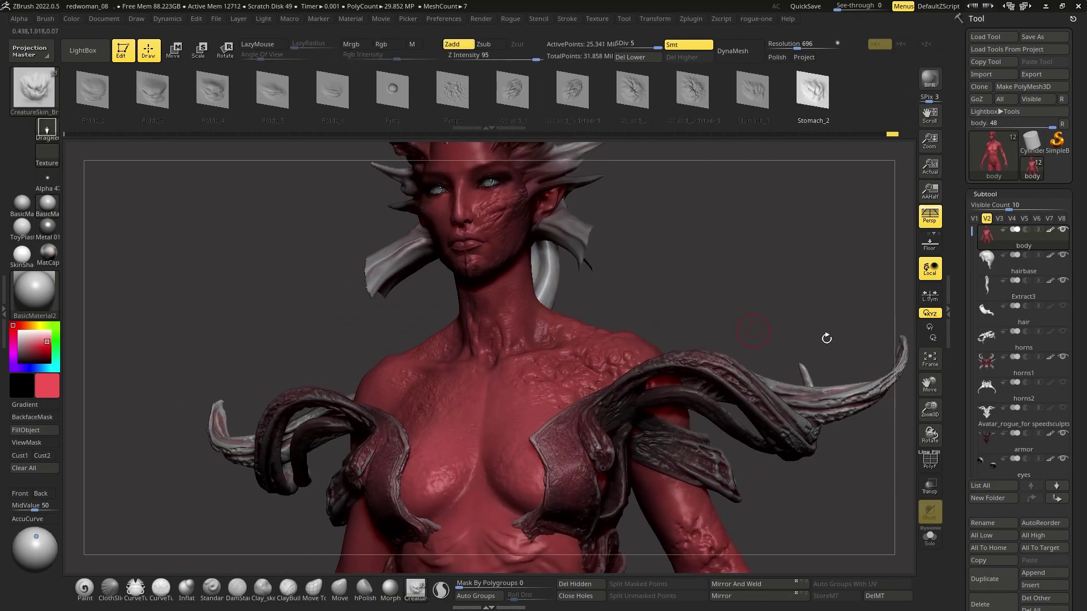
scroll(945, 165, down, 15)
scroll(945, 164, up, 5)
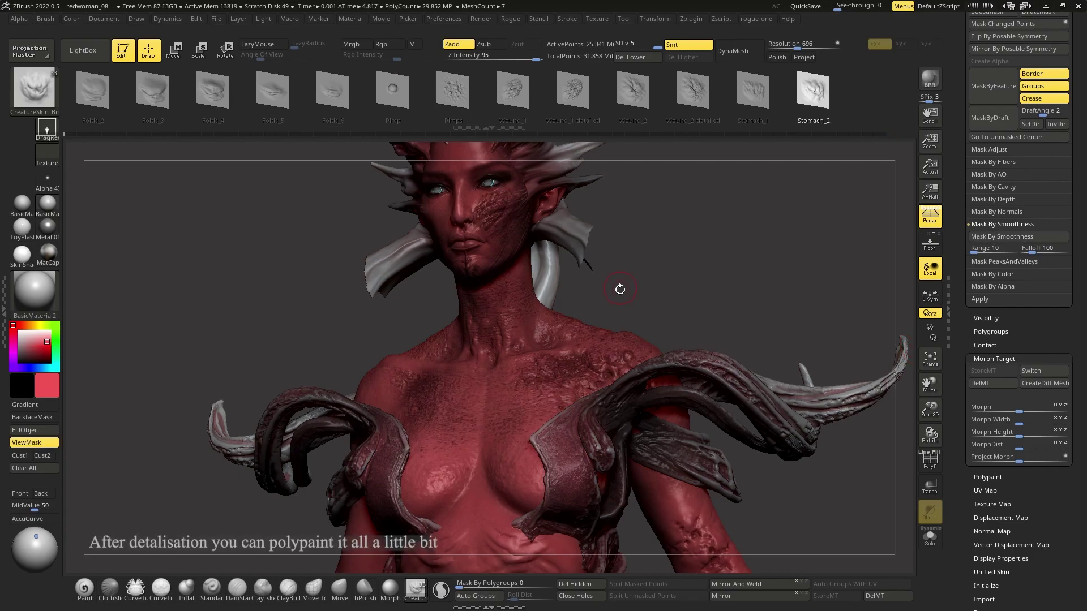
- Hide the mask display and shade the isolated body's chest and shoulder detail dark red with the Paint brush and symmetry on
mouse_move(620, 289)
ctrl+right_down()
mouse_move(654, 298)
mouse_move(630, 271)
ctrl+right_up()
click(37, 456)
click(34, 443)
click(92, 448)
click(85, 588)
mouse_move(397, 340)
alt+right_down()
mouse_move(430, 294)
mouse_move(497, 267)
alt+right_up()
key(space)
key(x)
key(ctrl+shift+s)
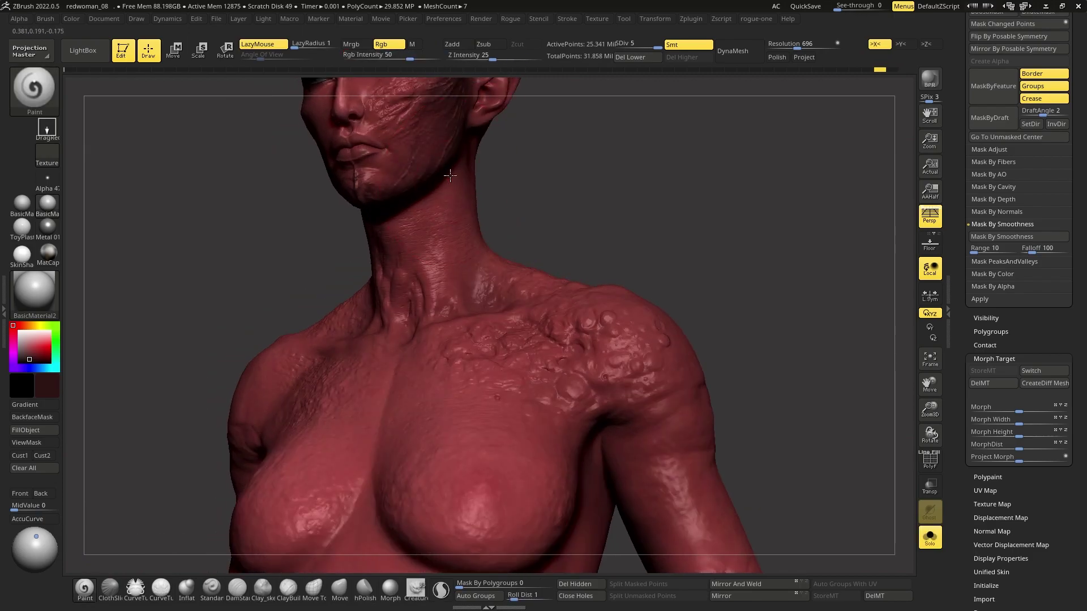
alt+right_drag(424, 346, 444, 246)
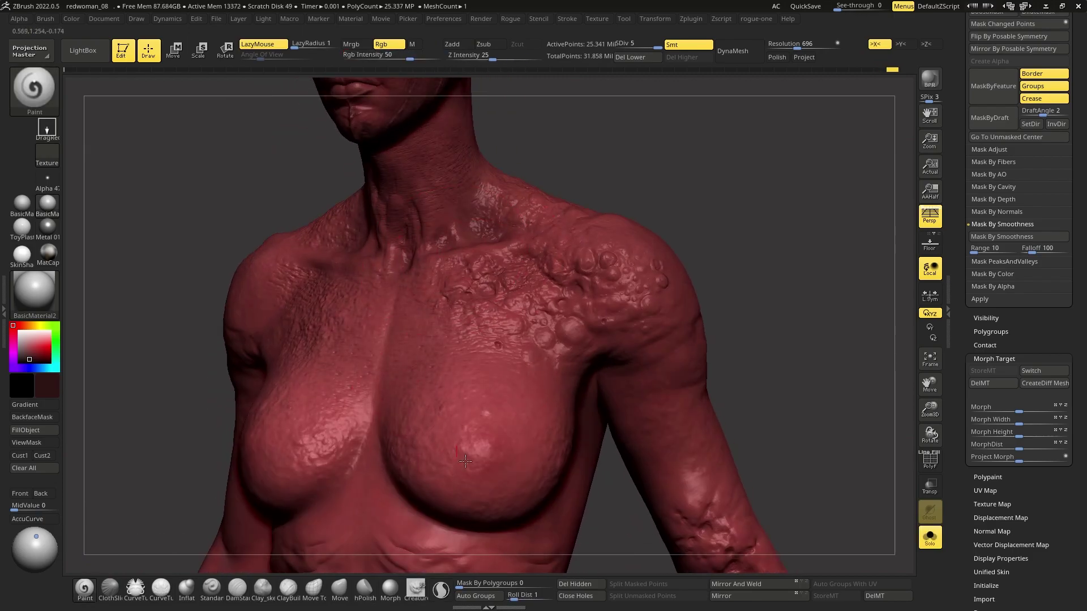
mouse_move(612, 335)
alt+right_down()
mouse_move(606, 396)
mouse_move(440, 342)
mouse_move(443, 214)
alt+right_up()
- Stamp SkinImperfections_1 texture on the right side of the face with symmetry on
mouse_move(469, 159)
right_down()
mouse_move(487, 215)
mouse_move(563, 310)
mouse_move(469, 338)
right_up()
mouse_move(527, 223)
right_down()
mouse_move(566, 285)
mouse_move(617, 266)
right_up()
mouse_move(688, 336)
right_down()
mouse_move(615, 253)
mouse_move(572, 239)
mouse_move(452, 290)
mouse_move(371, 288)
right_up()
right_drag(371, 345, 340, 358)
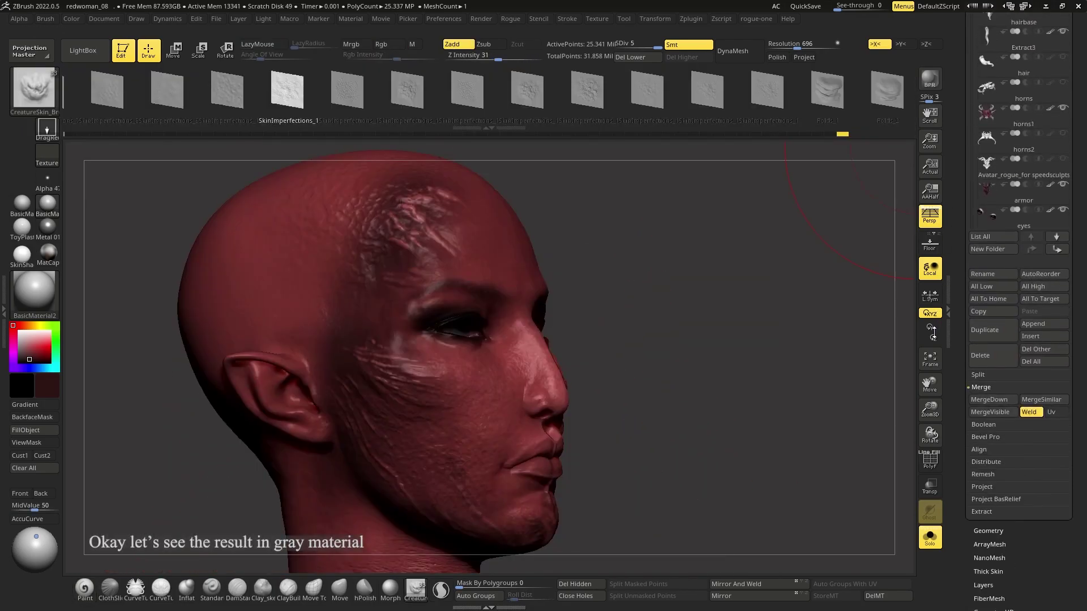
- Turn off the body's polypaint, set the color to white and reduce the draw size
click(1050, 17)
drag(48, 387, 34, 303)
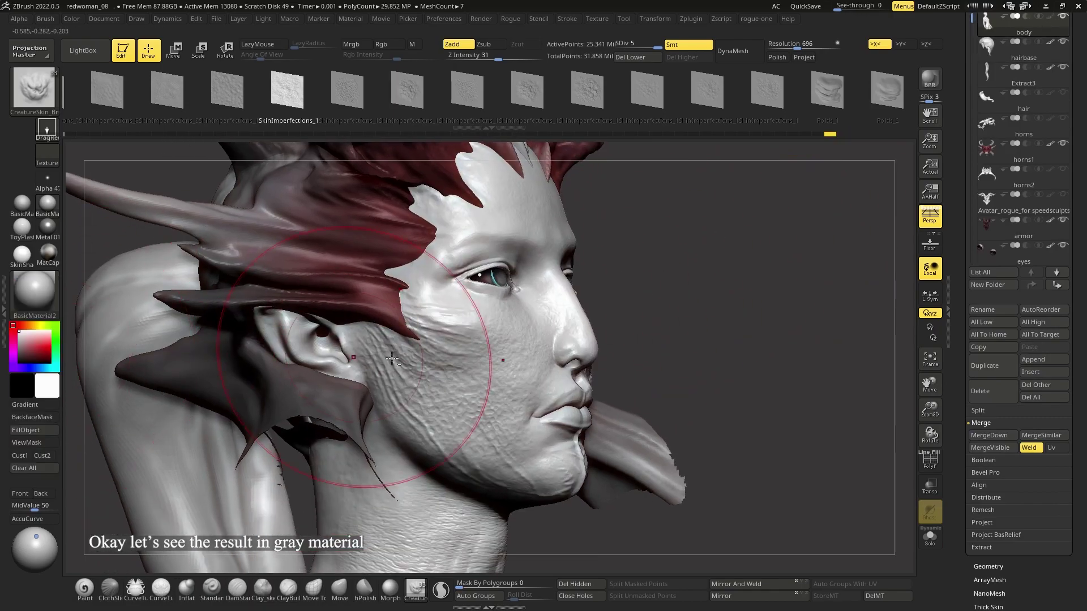
key(space)
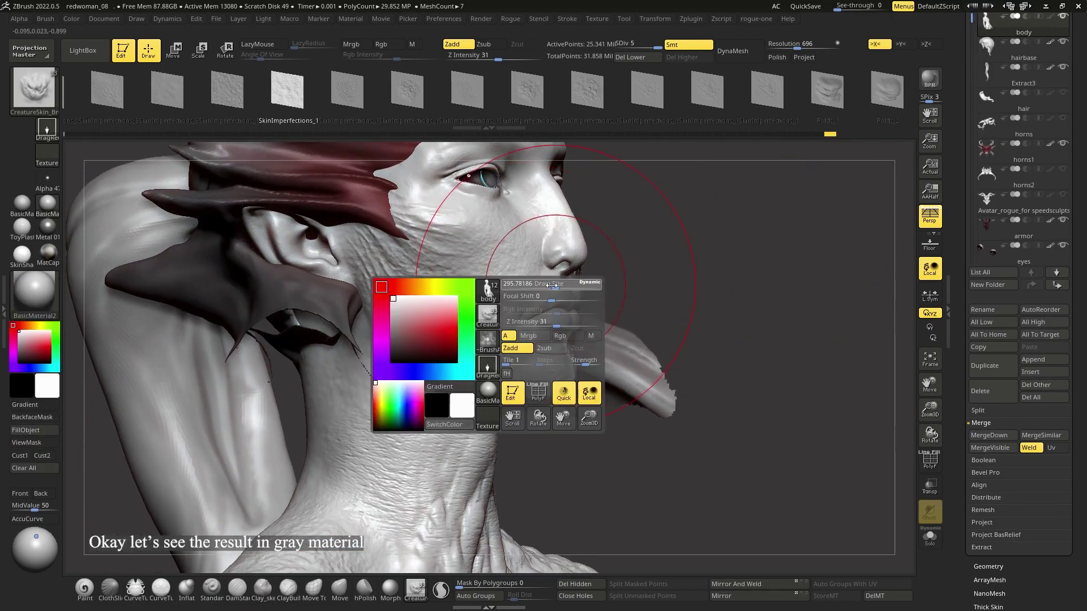
key(space)
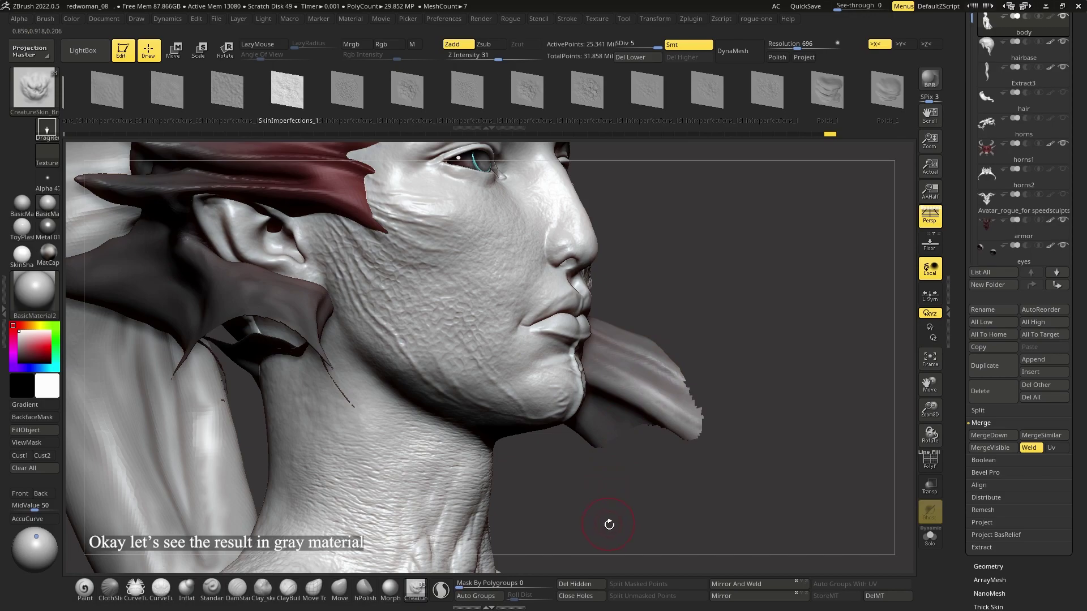
- Select the Morph brush, isolate the body and examine the unpainted skin detail on the shoulders, chest and face
click(390, 591)
mouse_move(663, 453)
mouse_down()
mouse_move(718, 308)
mouse_move(696, 375)
mouse_move(618, 355)
mouse_up()
mouse_move(718, 366)
mouse_down()
mouse_move(589, 383)
mouse_move(663, 358)
mouse_up()
key(ctrl+shift+s)
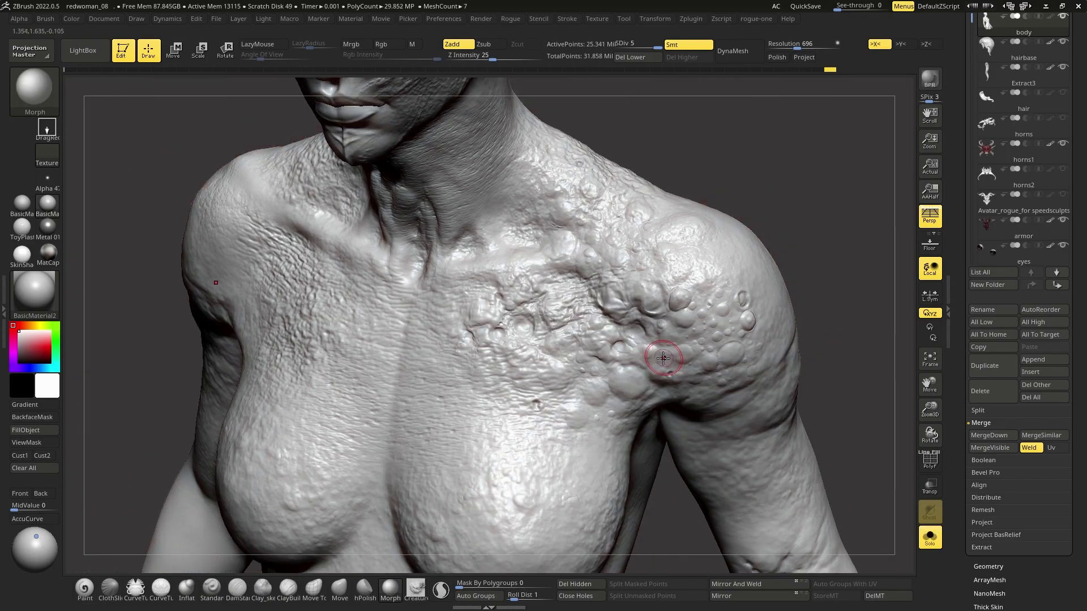
drag(700, 401, 730, 279)
mouse_move(728, 280)
right_down()
mouse_move(723, 332)
mouse_move(689, 383)
mouse_move(663, 289)
mouse_move(594, 345)
mouse_move(531, 340)
mouse_move(560, 368)
mouse_move(594, 376)
mouse_move(563, 389)
mouse_move(650, 287)
right_up()
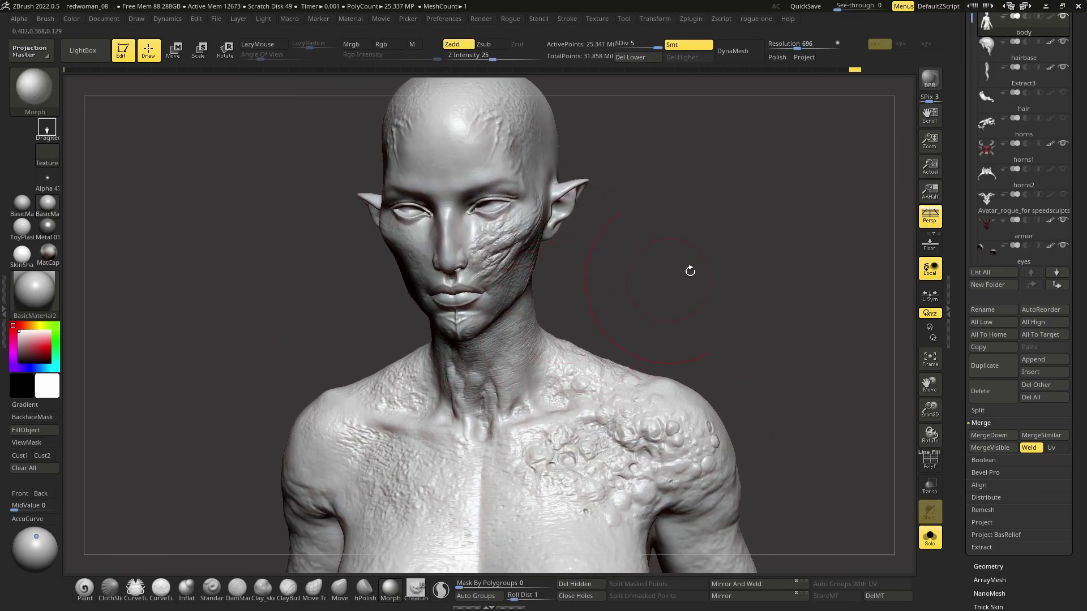
- Show all subtools with the body's polypaint on, select the horns1 subtool and switch to the Move brush
key(ctrl+shift+s)
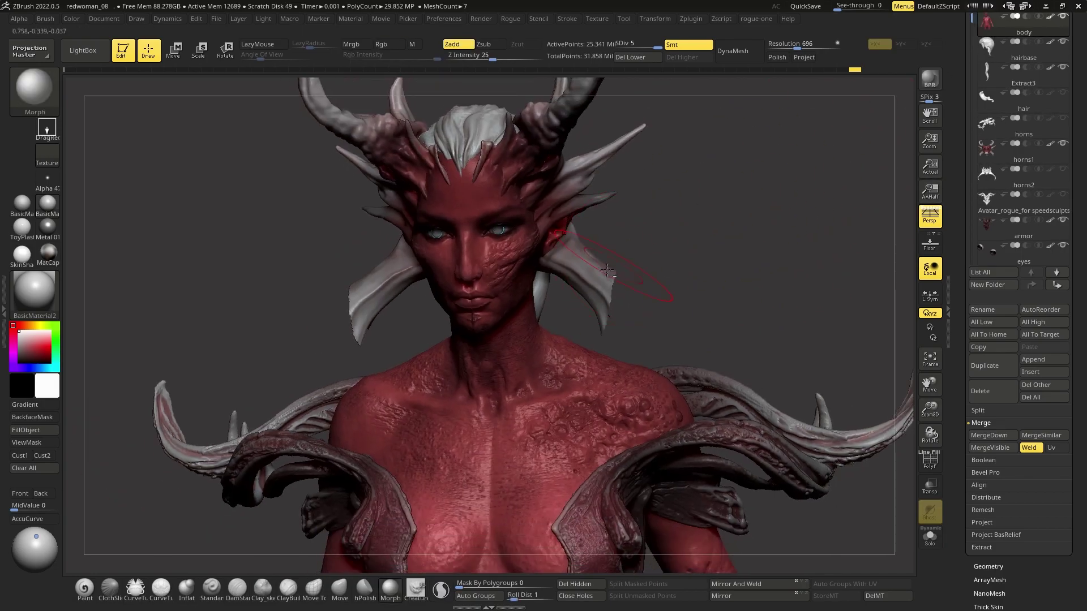
mouse_move(688, 260)
right_down()
mouse_move(718, 259)
mouse_move(708, 261)
right_up()
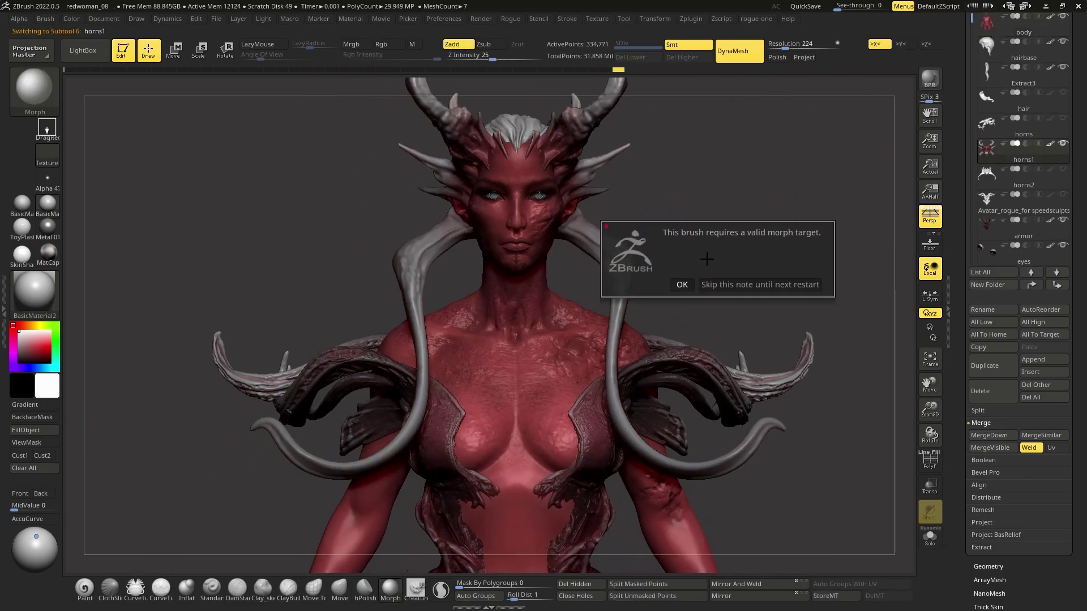
key(b)
key(m)
key(v)
mouse_move(620, 349)
right_down()
mouse_move(598, 294)
mouse_move(815, 272)
mouse_move(811, 289)
mouse_move(793, 291)
mouse_move(825, 292)
right_up()
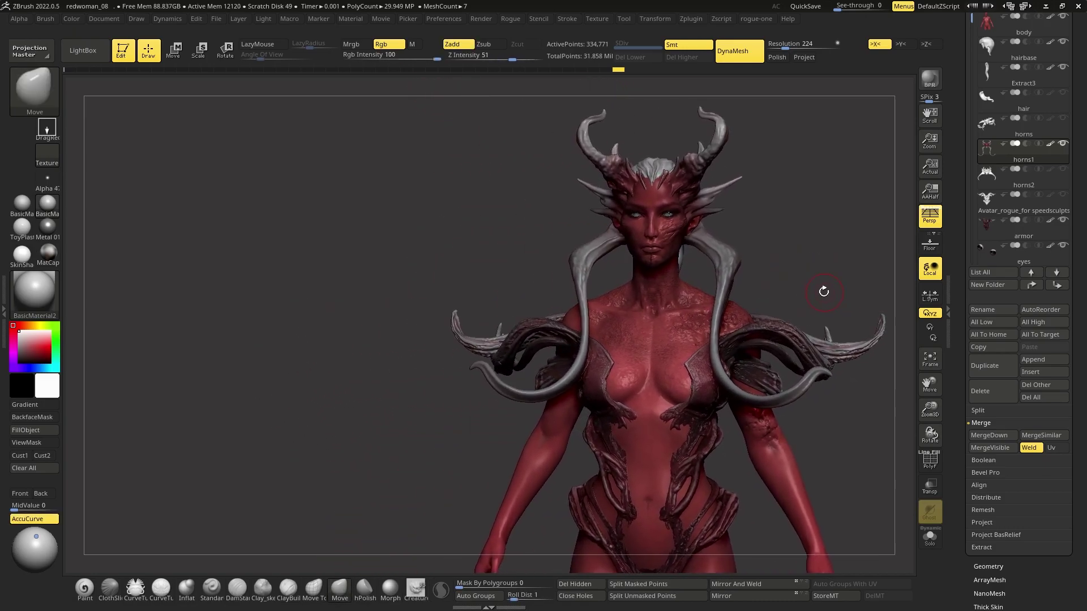